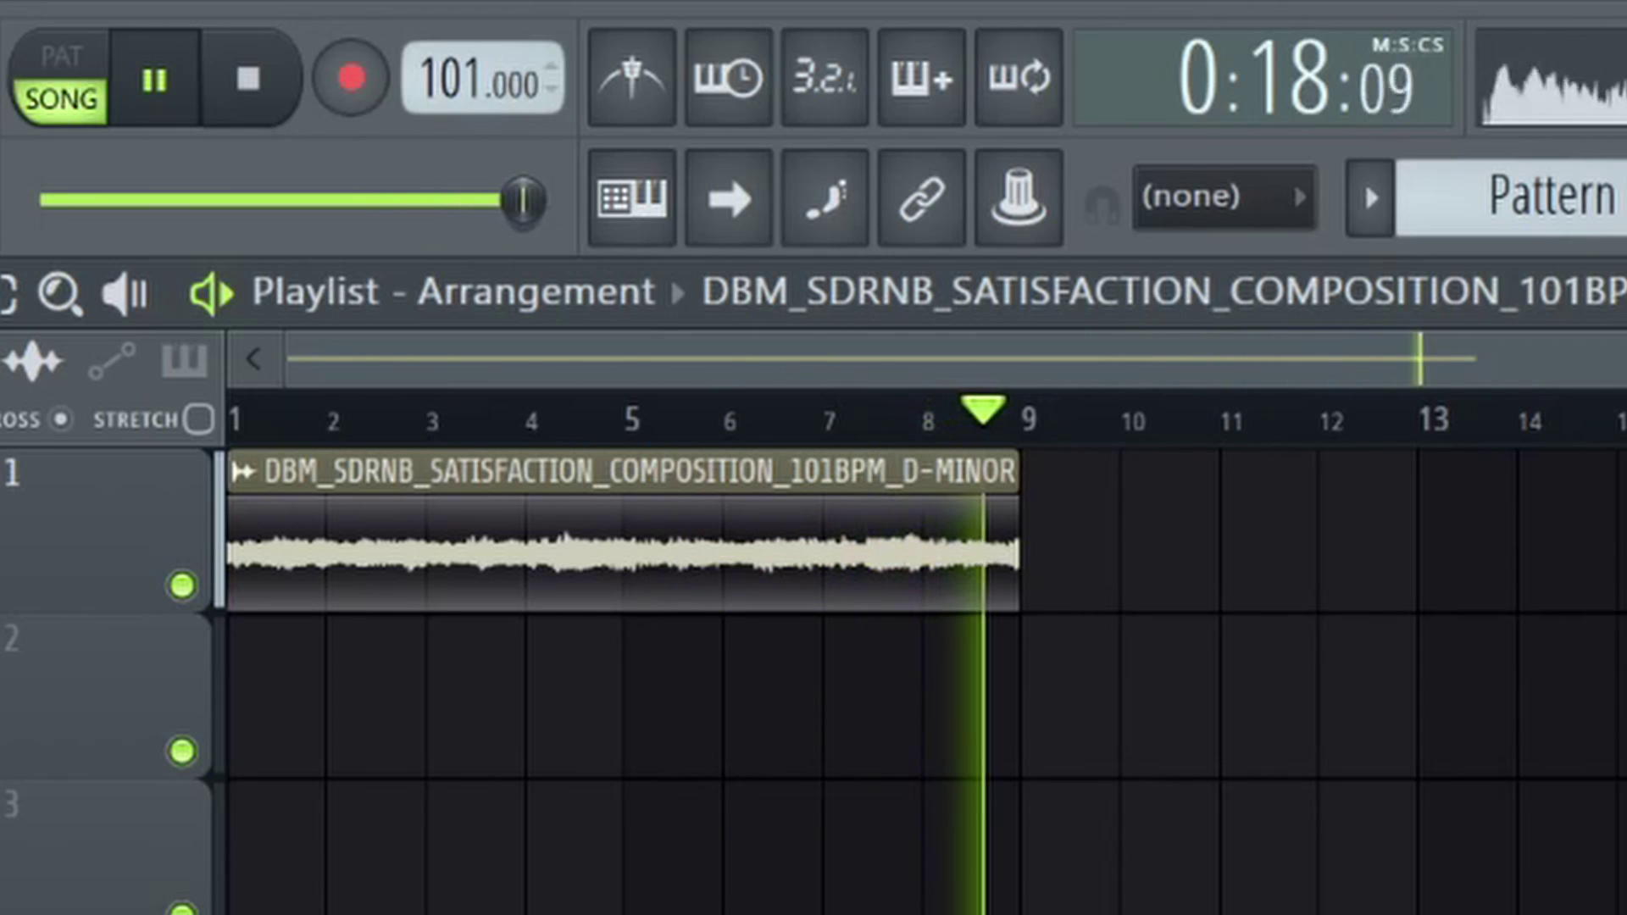
Set the time stretching mode of the DBM_SDRNB_SATISFACTION_COMPOSITION sample to Auto and close its settings
key(space)
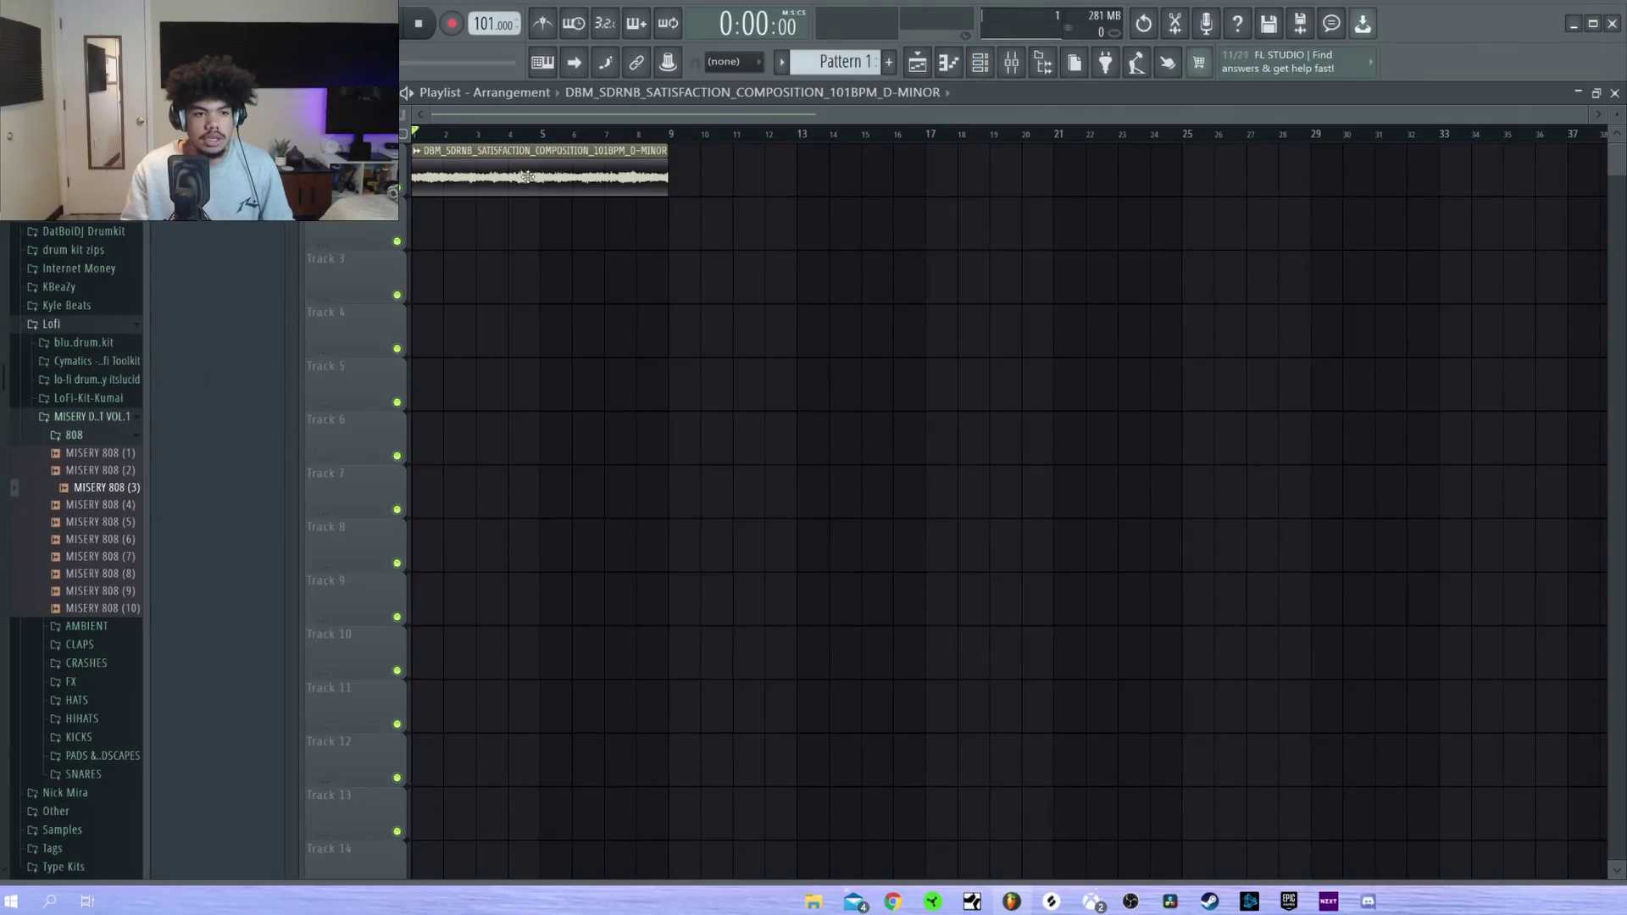
double_click(539, 174)
click(784, 403)
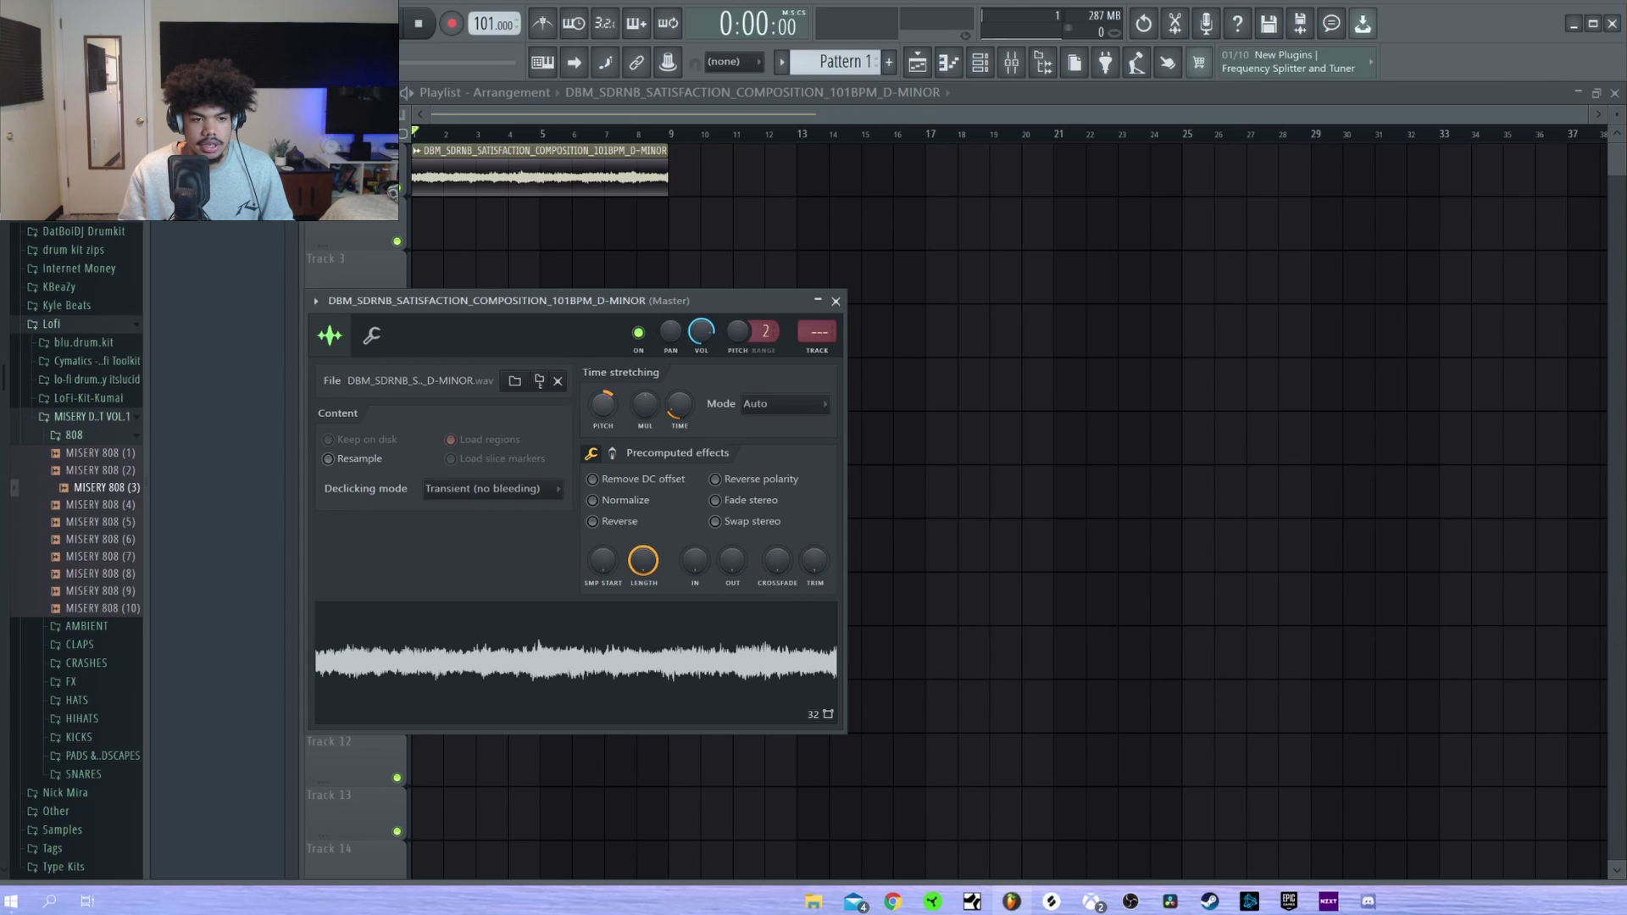
click(835, 302)
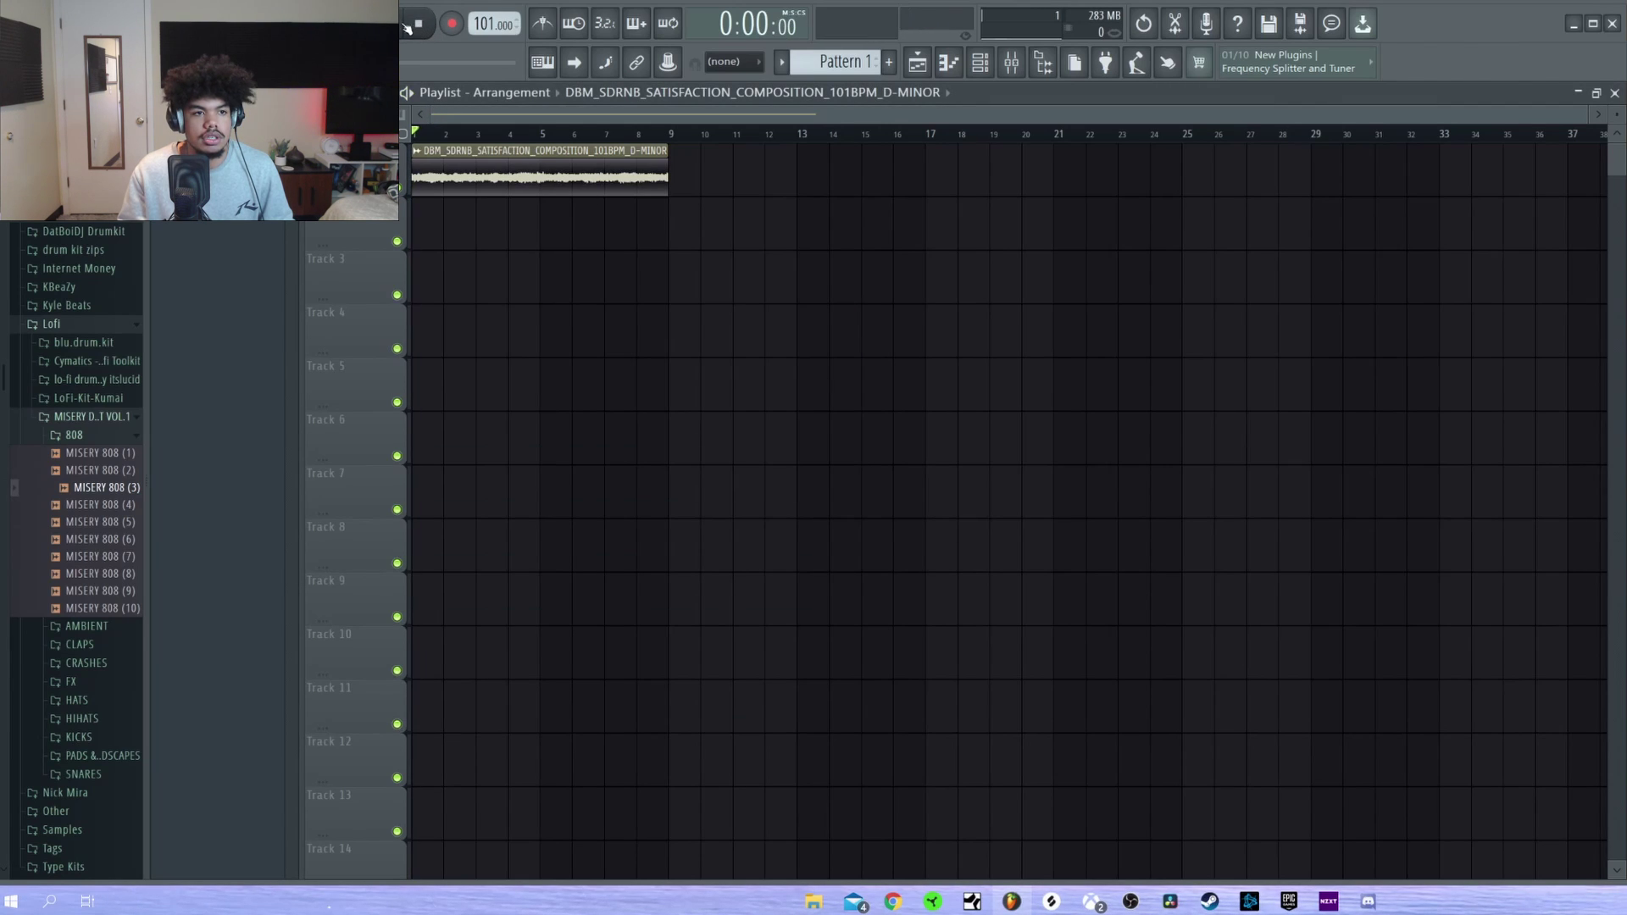
Play the sample in the playlist with the metronome on and set the tempo to 115
scroll(670, 114, up, 5)
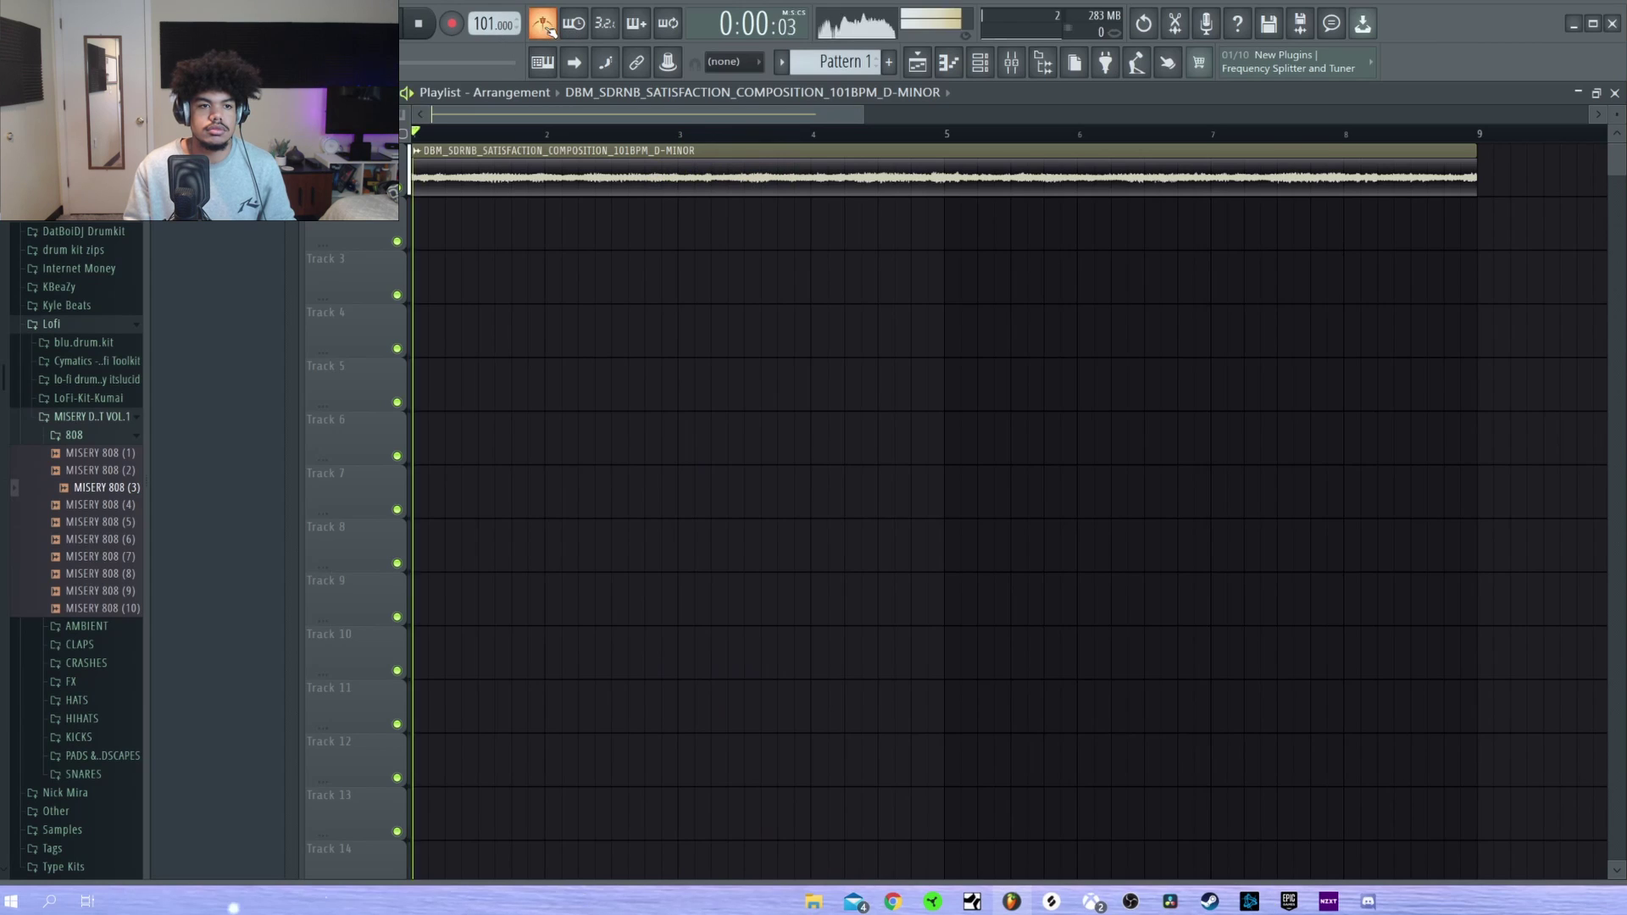
scroll(813, 138, down, 1)
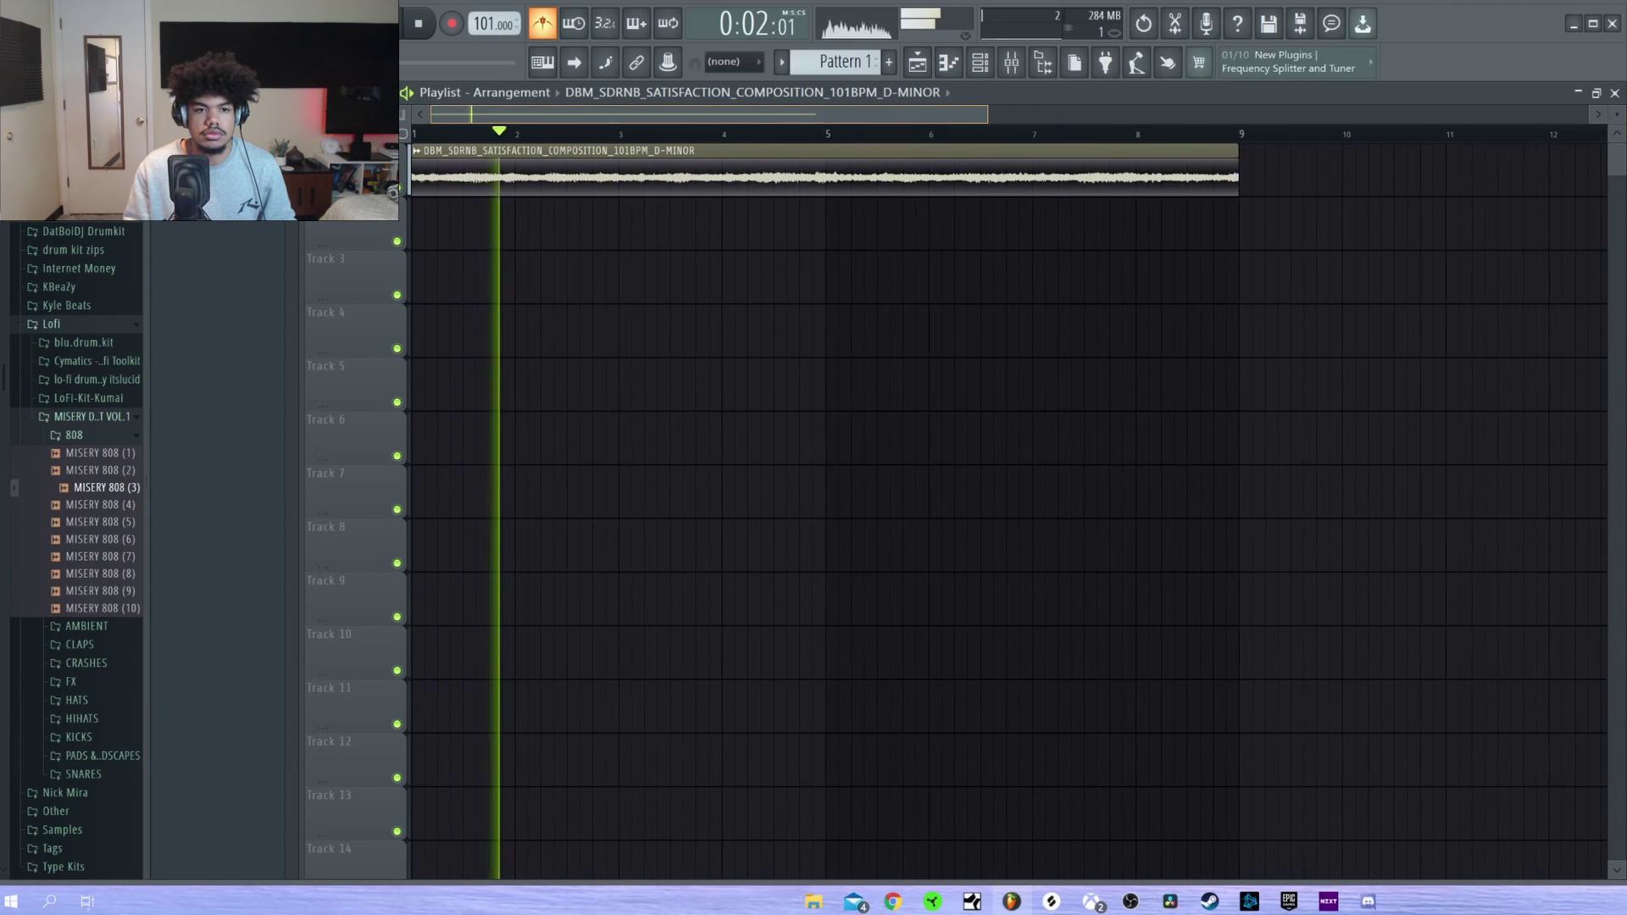
scroll(1084, 161, down, 1)
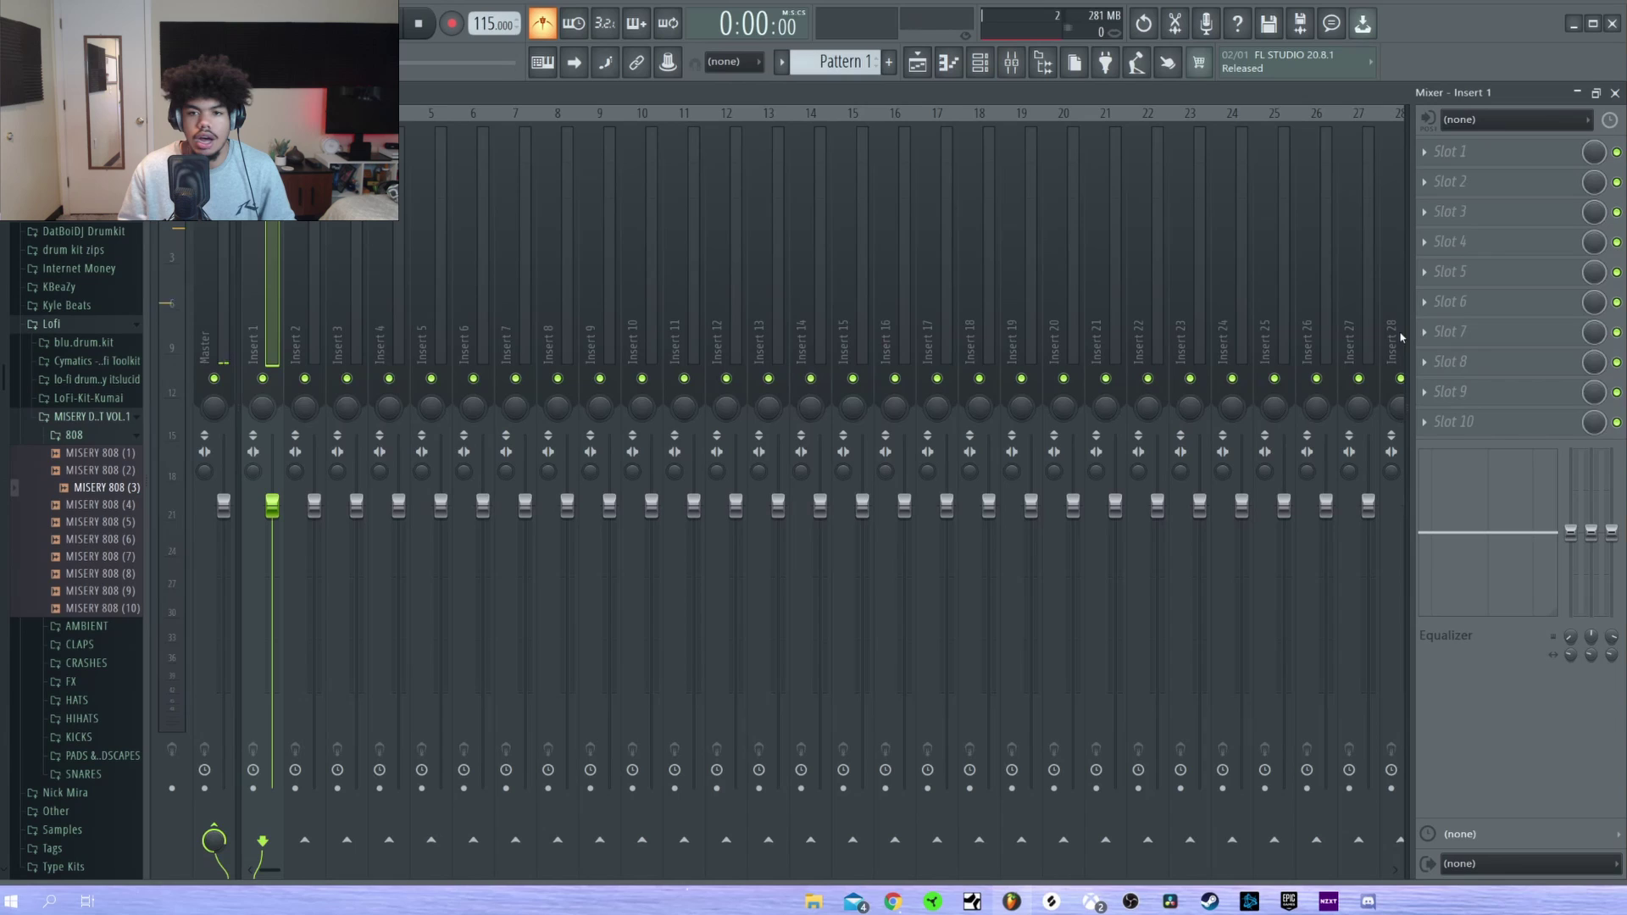
Add Fruity parametric EQ 2 to slot 5 of mixer Insert 1 and load its 40Hz cut preset
right_click(1493, 273)
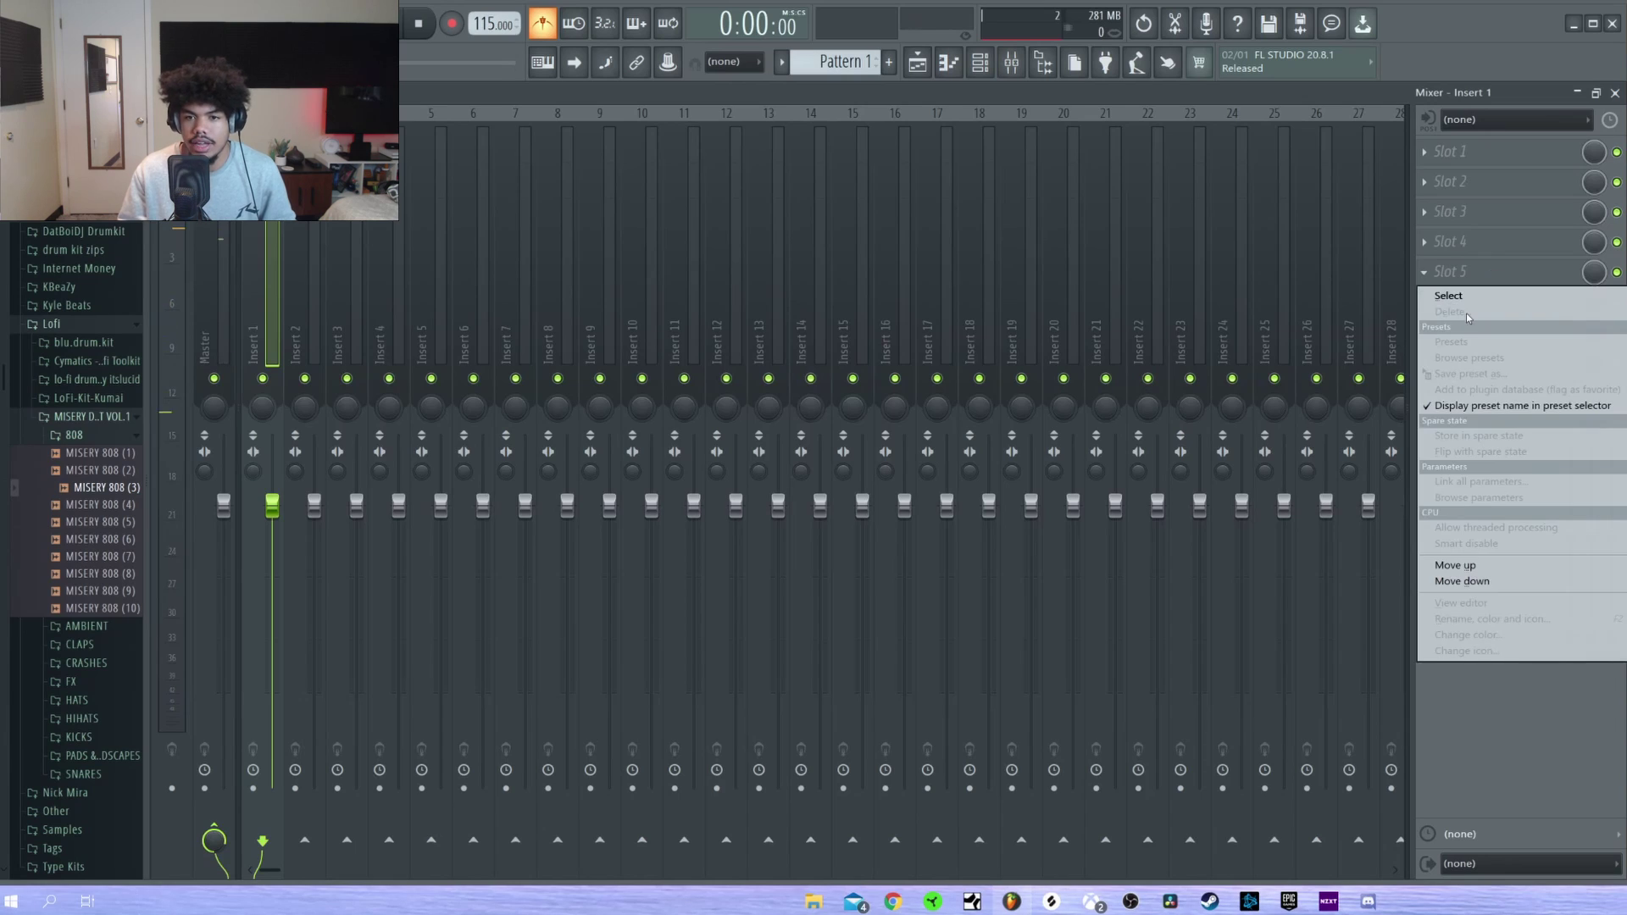
click(844, 353)
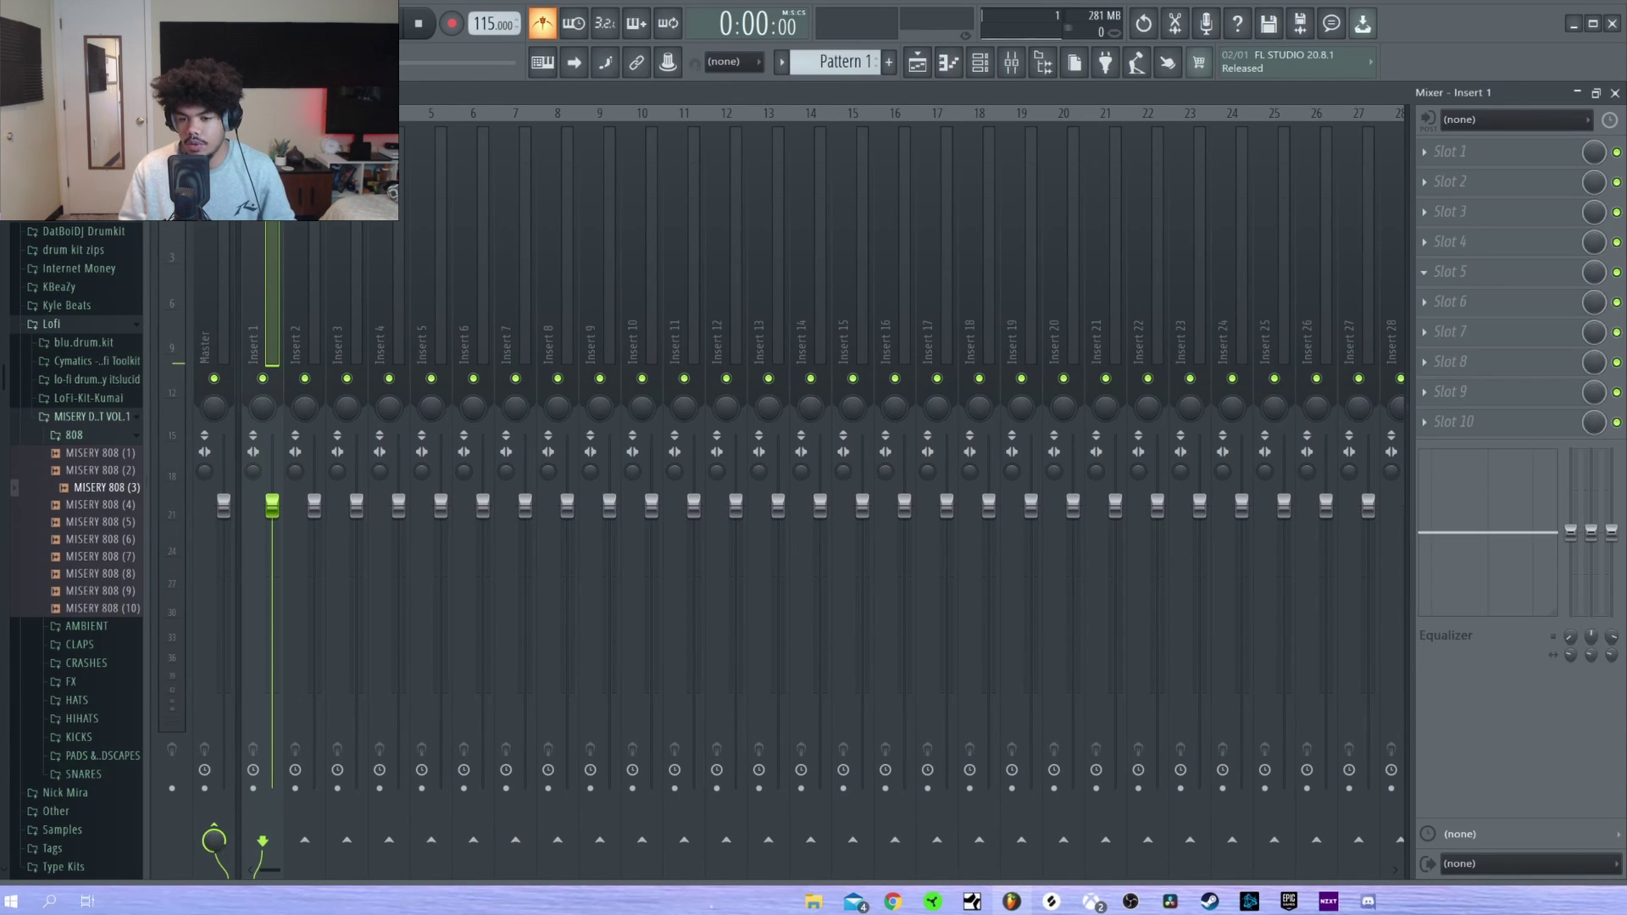
drag(711, 167, 709, 157)
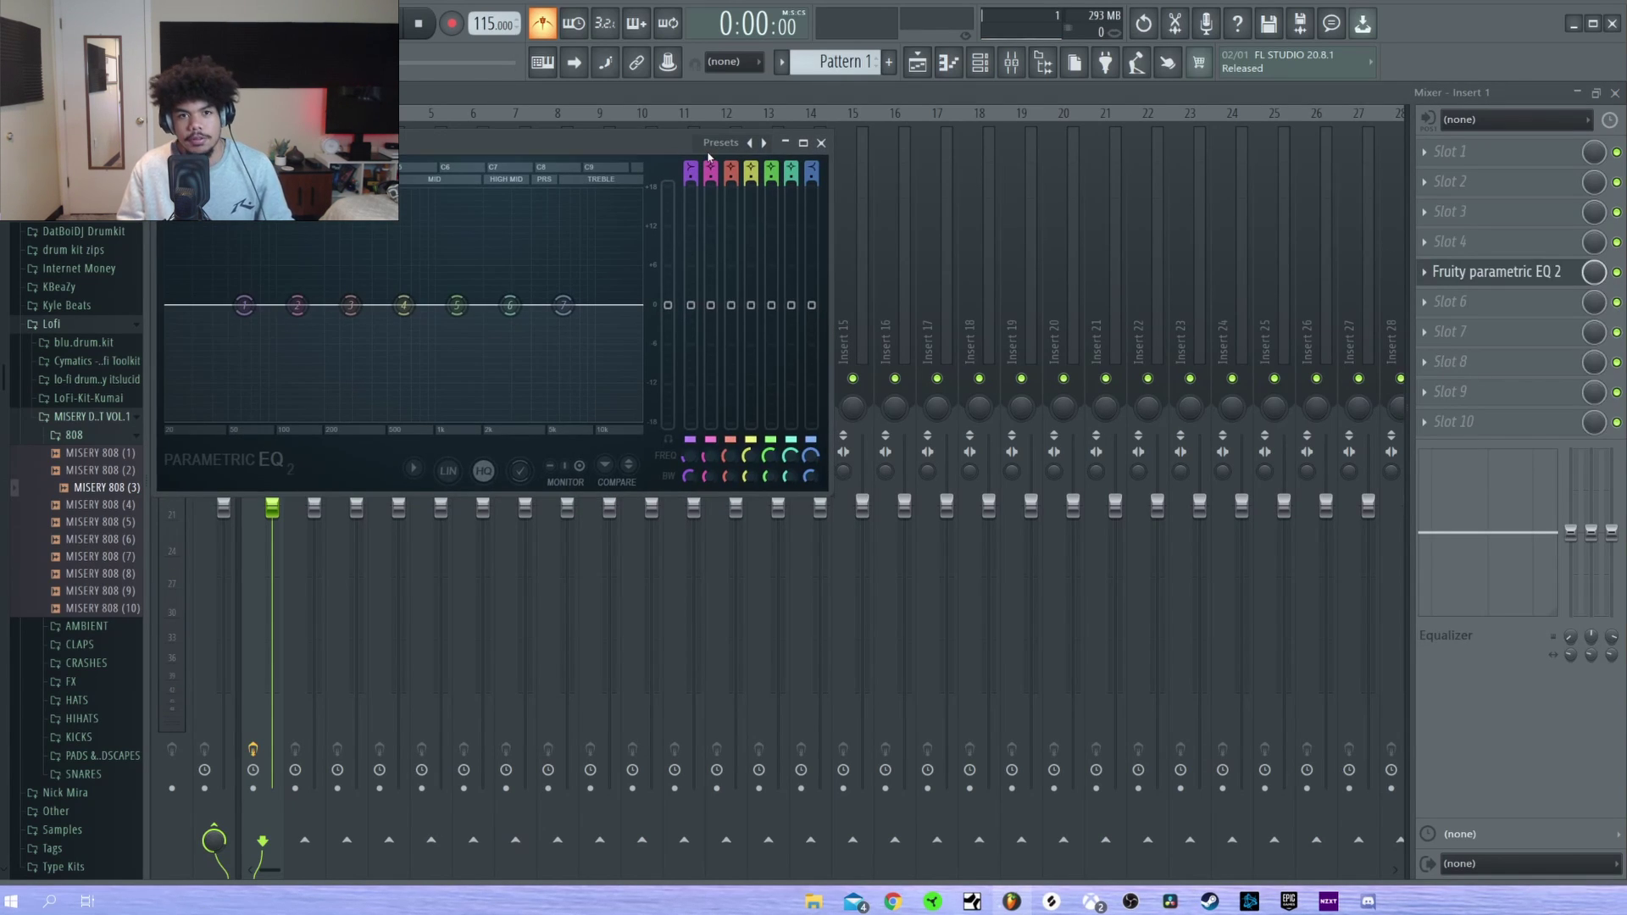
click(718, 146)
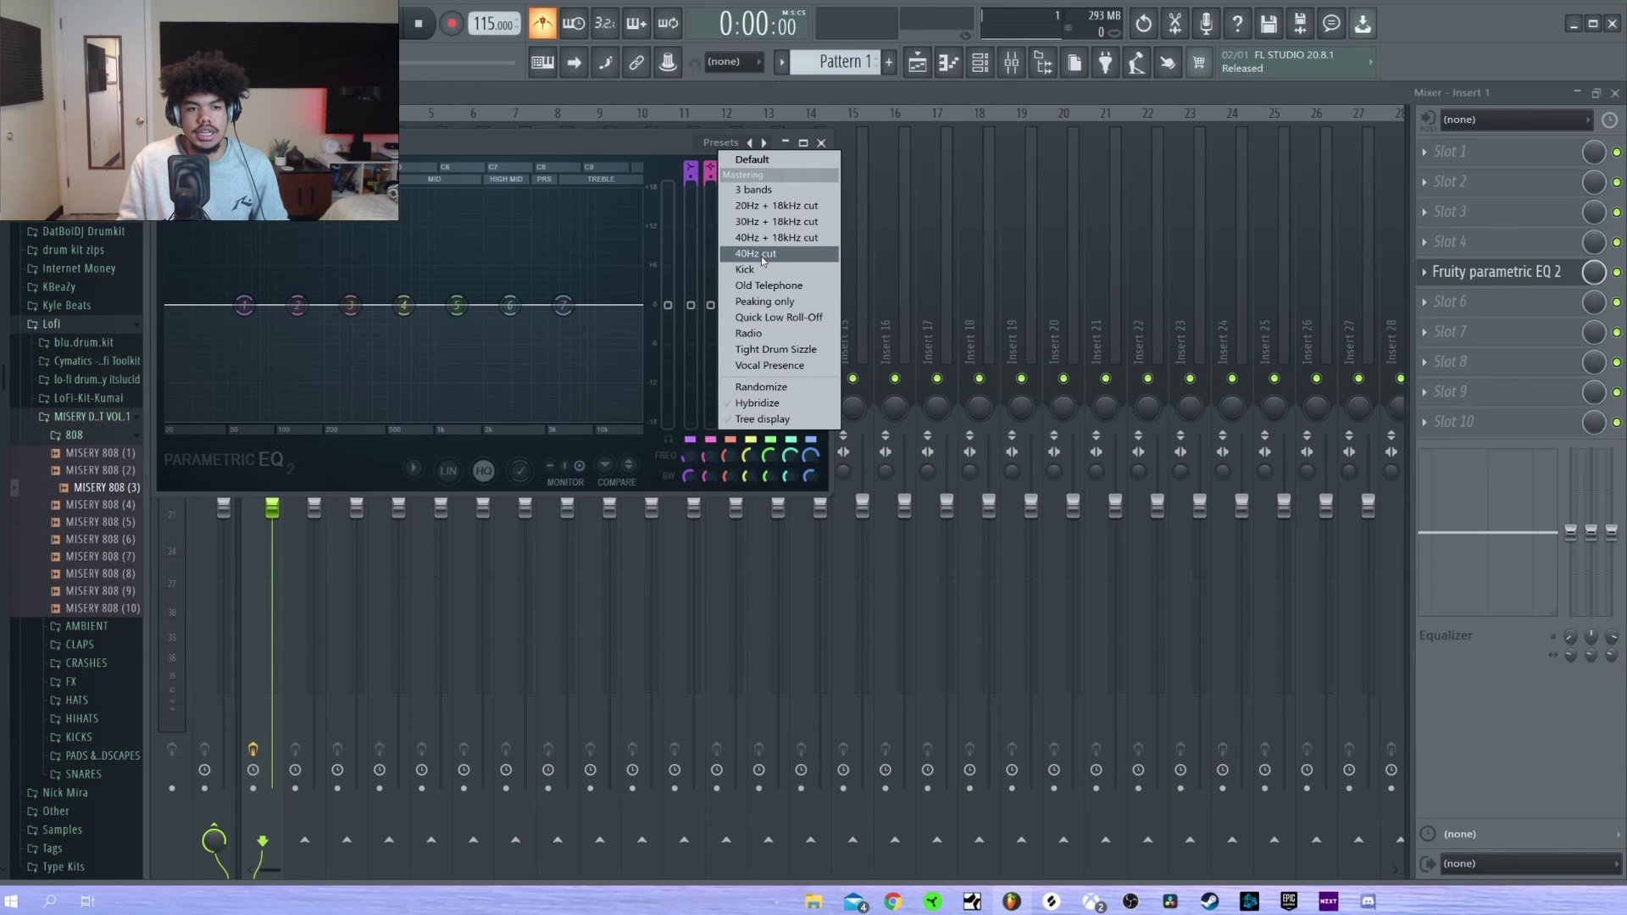
click(793, 257)
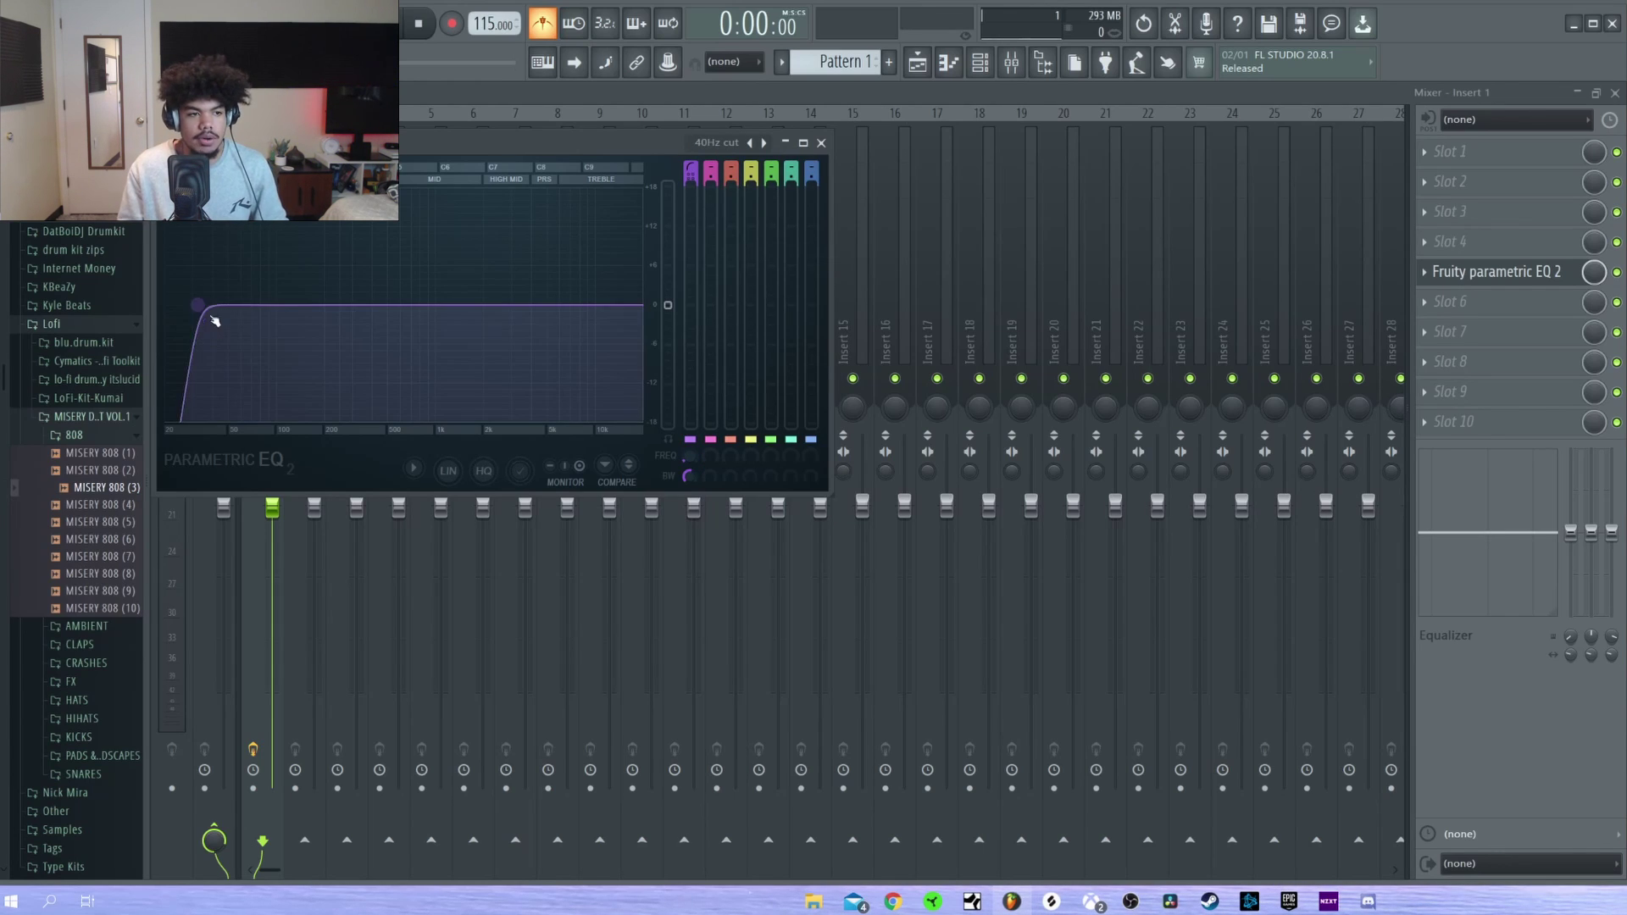
Move the EQ's low-cut band to a higher frequency, play the sample through it and close the EQ
drag(274, 305, 304, 309)
key(space)
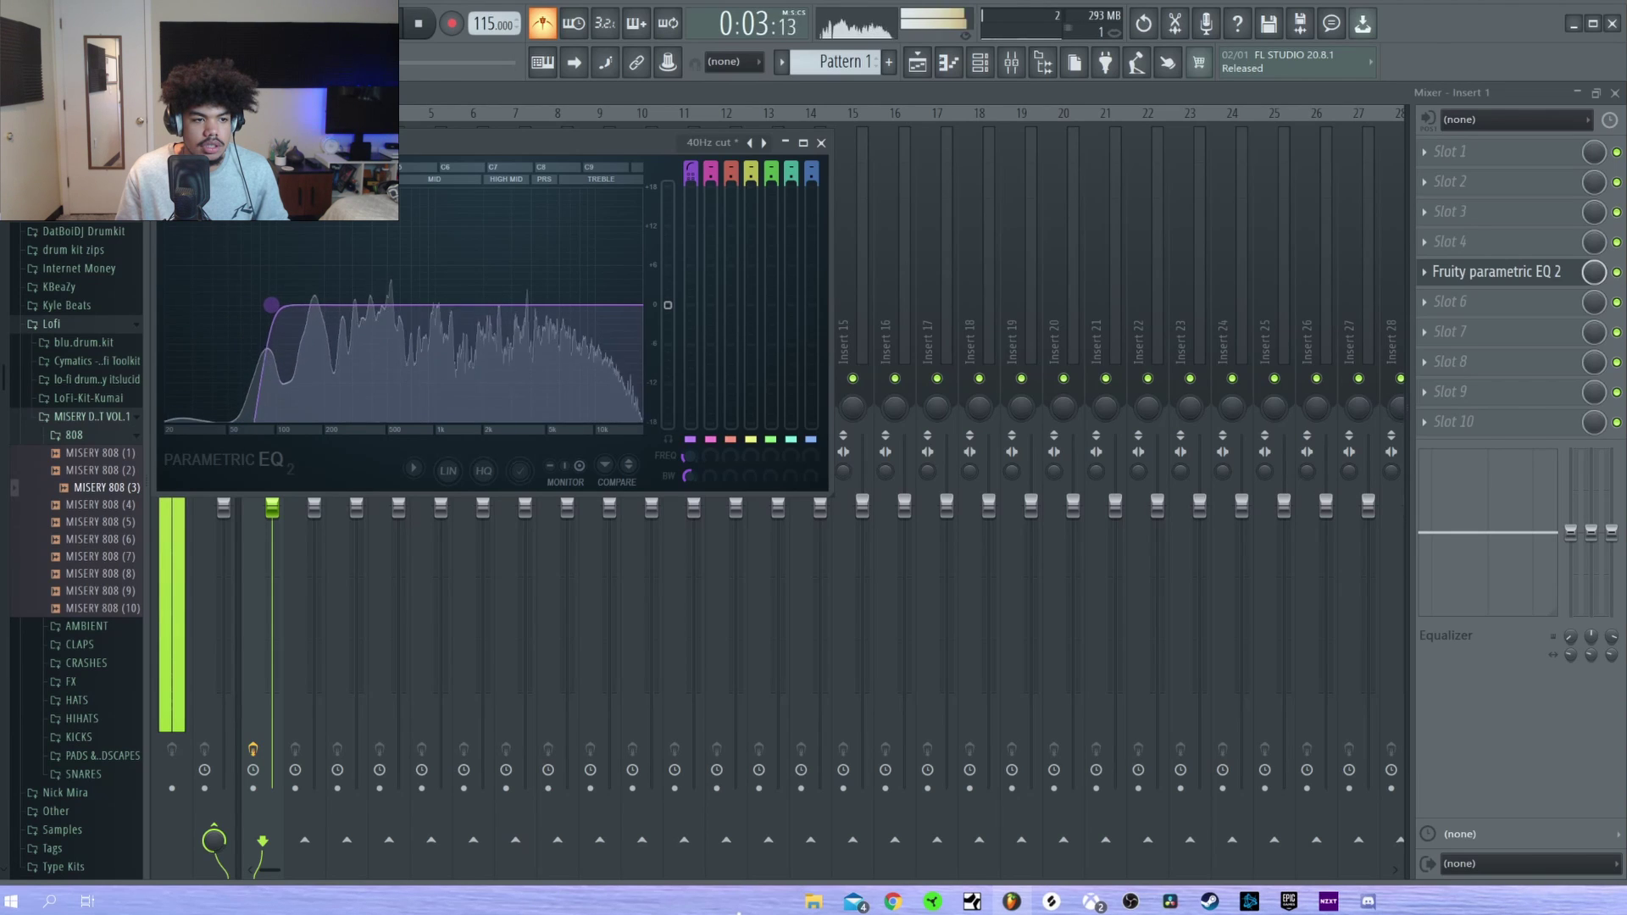
click(821, 142)
Set the trav - free clap note's velocity to maximum and repeat the one-bar clap across the eight-bar pattern
key(F6)
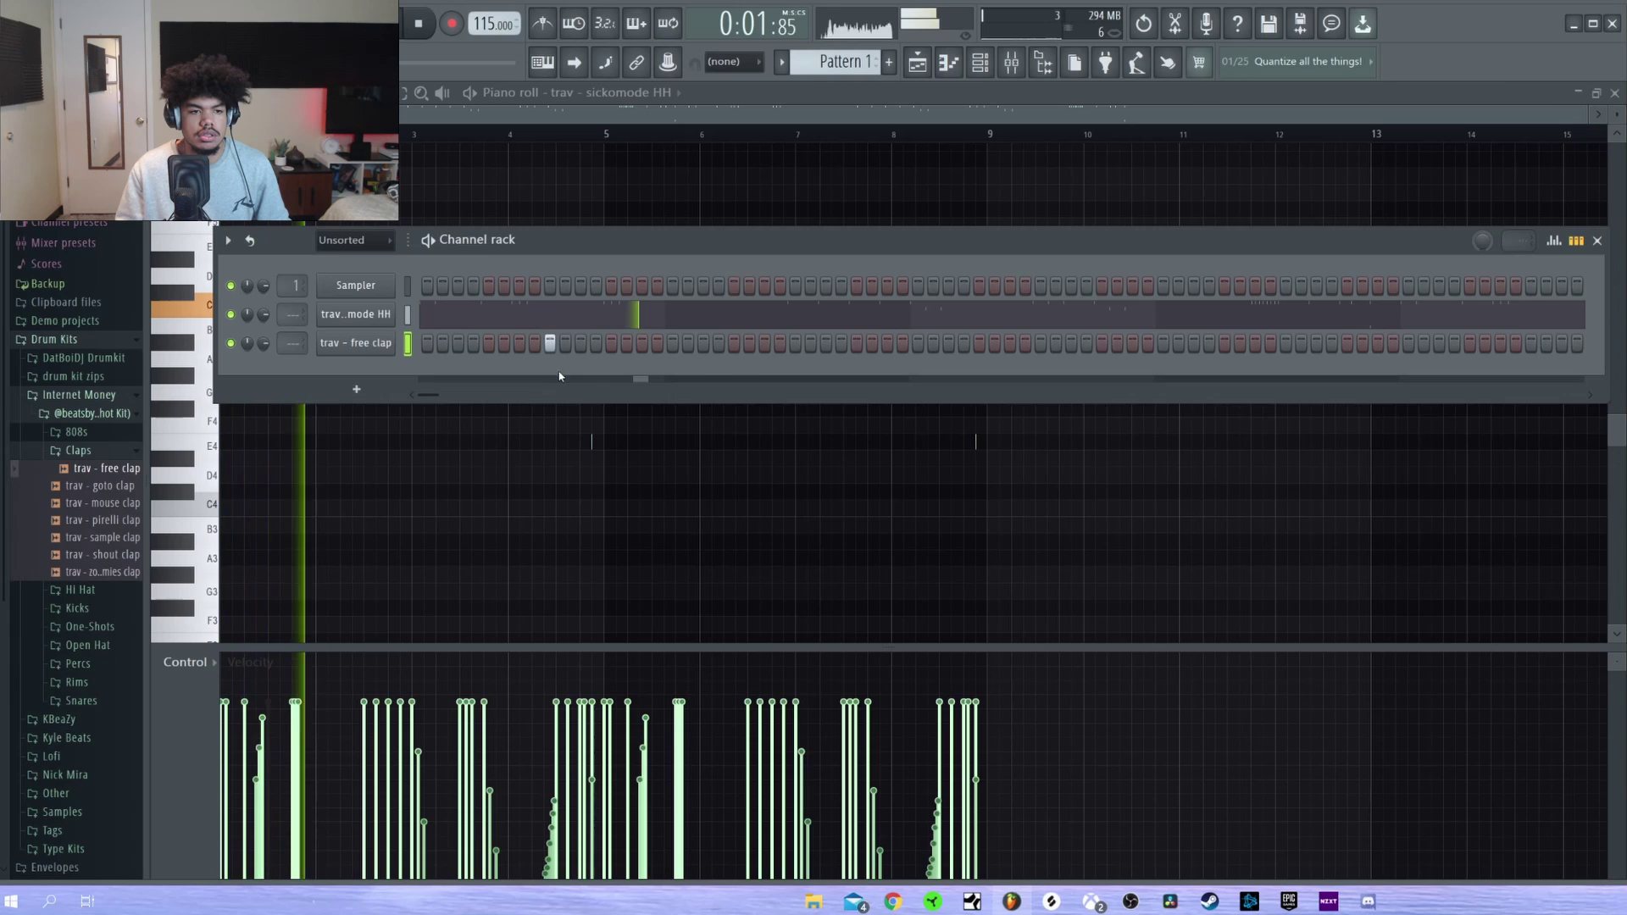
key(F7)
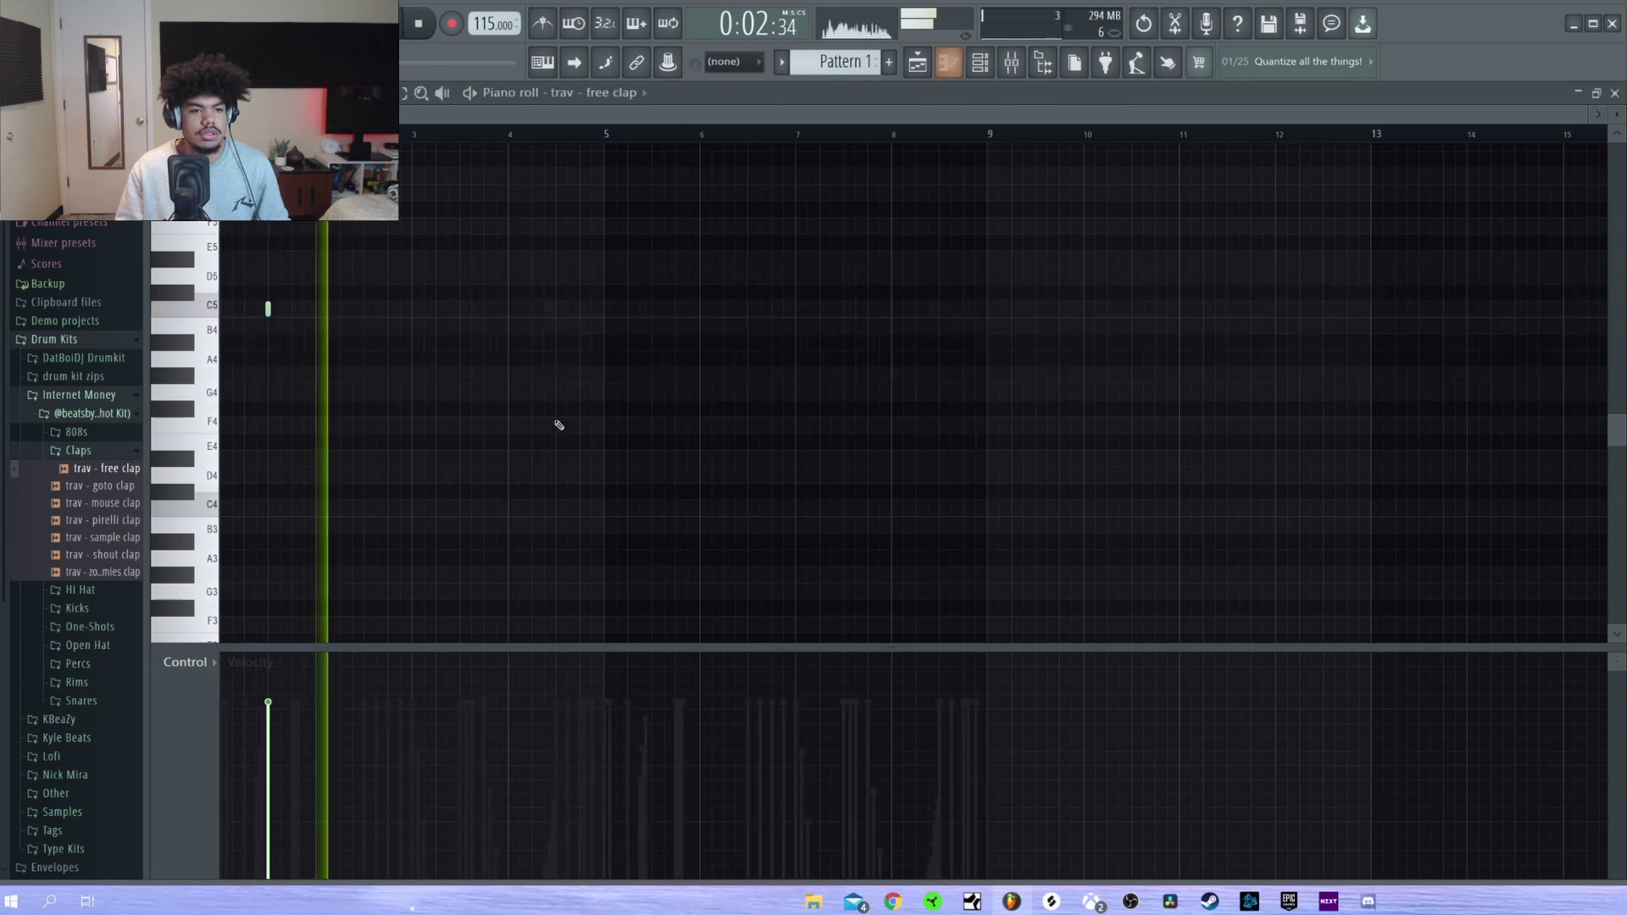
key(space)
click(268, 654)
key(ctrl+a)
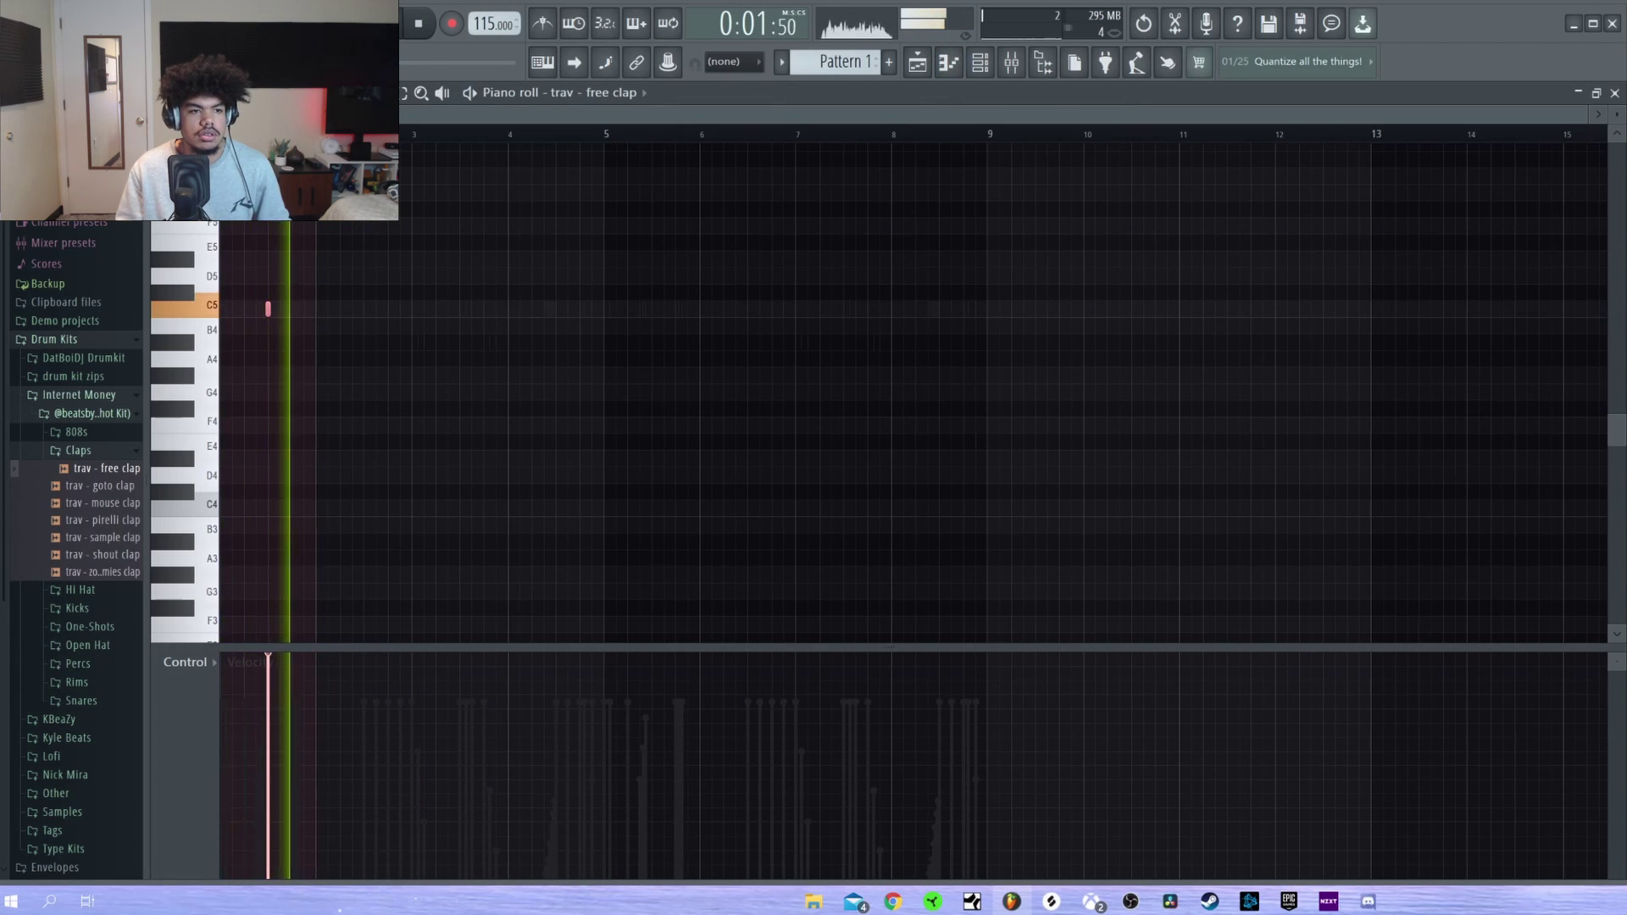
key(ctrl+b)
key(ctrl+b)
key(ctrl+b)
key(ctrl+b)
key(ctrl+b)
key(ctrl+b)
key(ctrl+b)
key(ctrl+d)
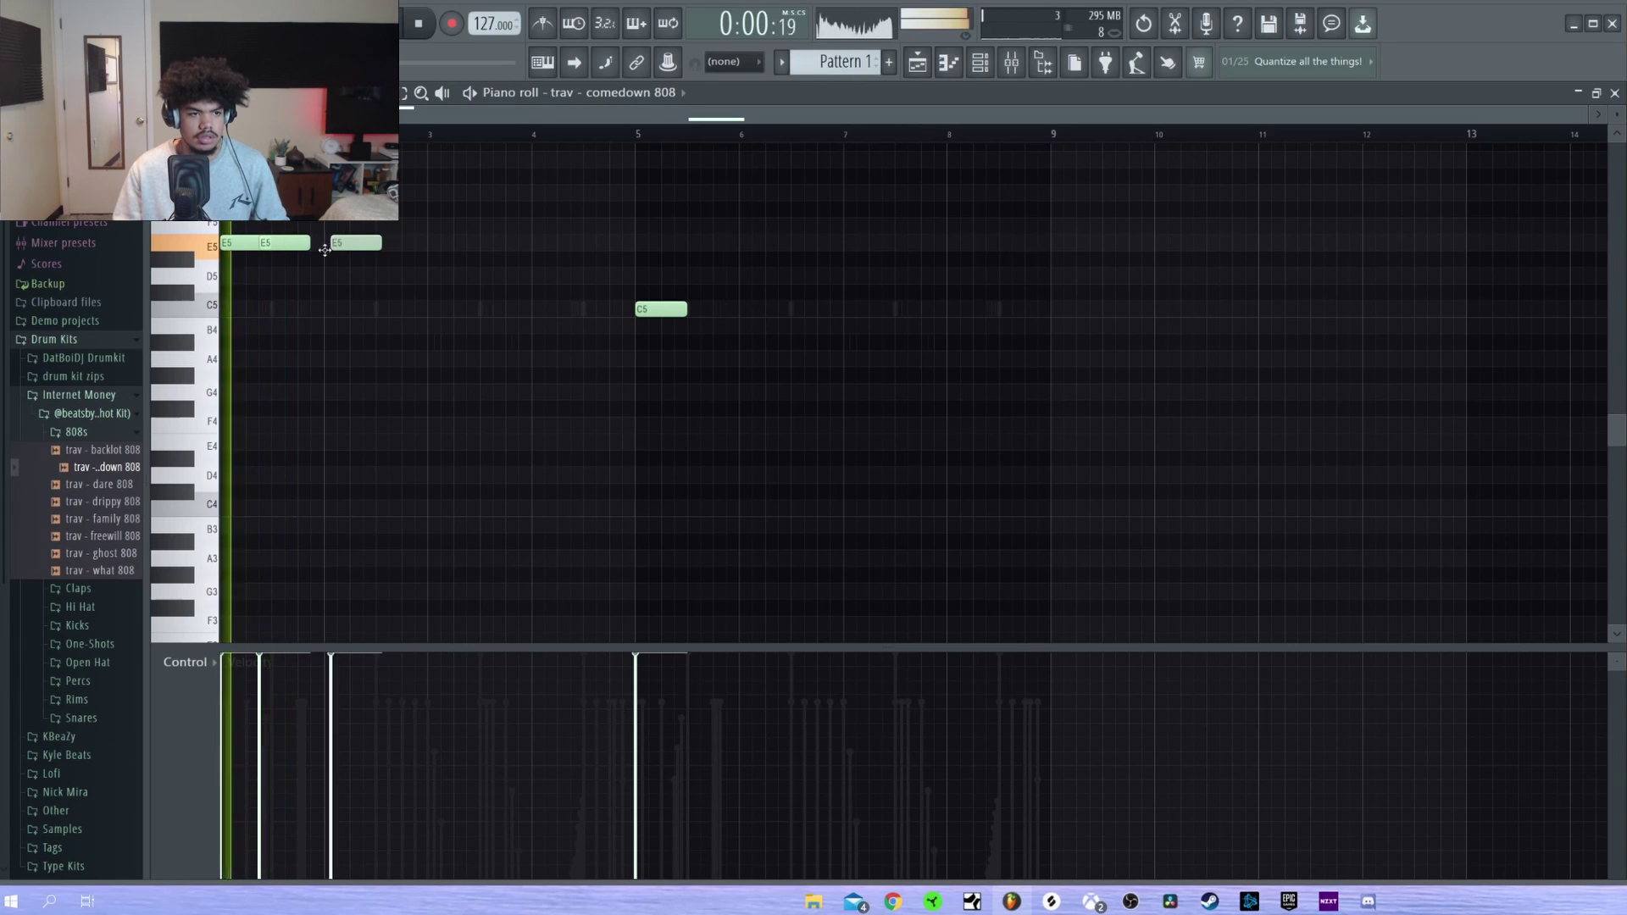
Move the third E5 note of the comedown 808 earlier in bar 2 and add an E5 note at bar 3
drag(325, 250, 290, 249)
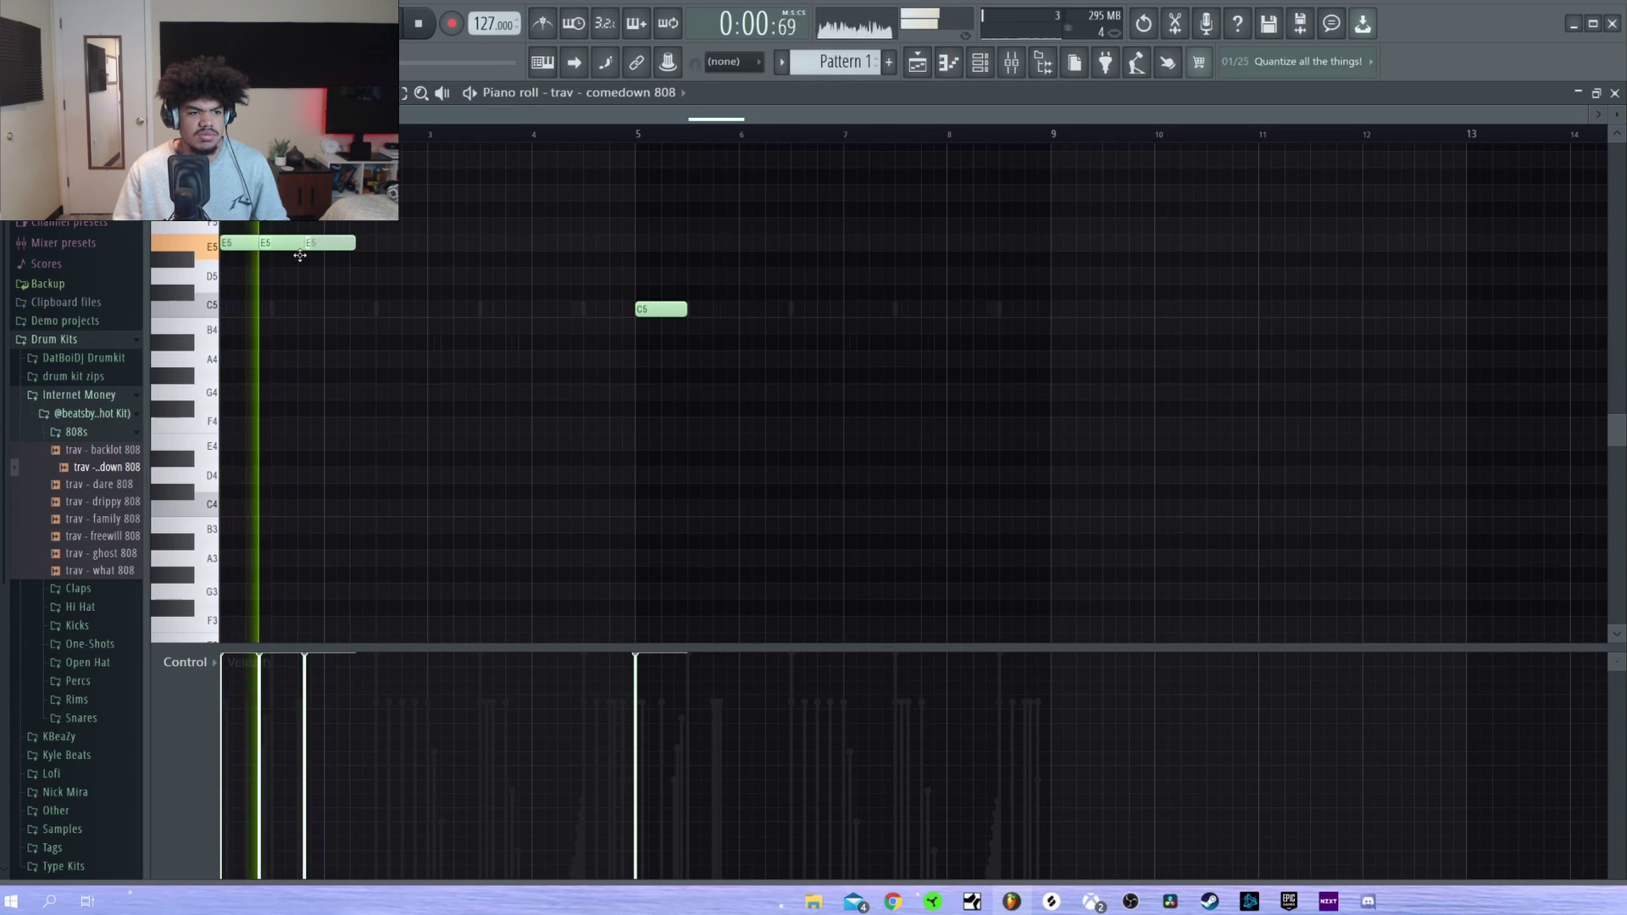
click(432, 244)
key(space)
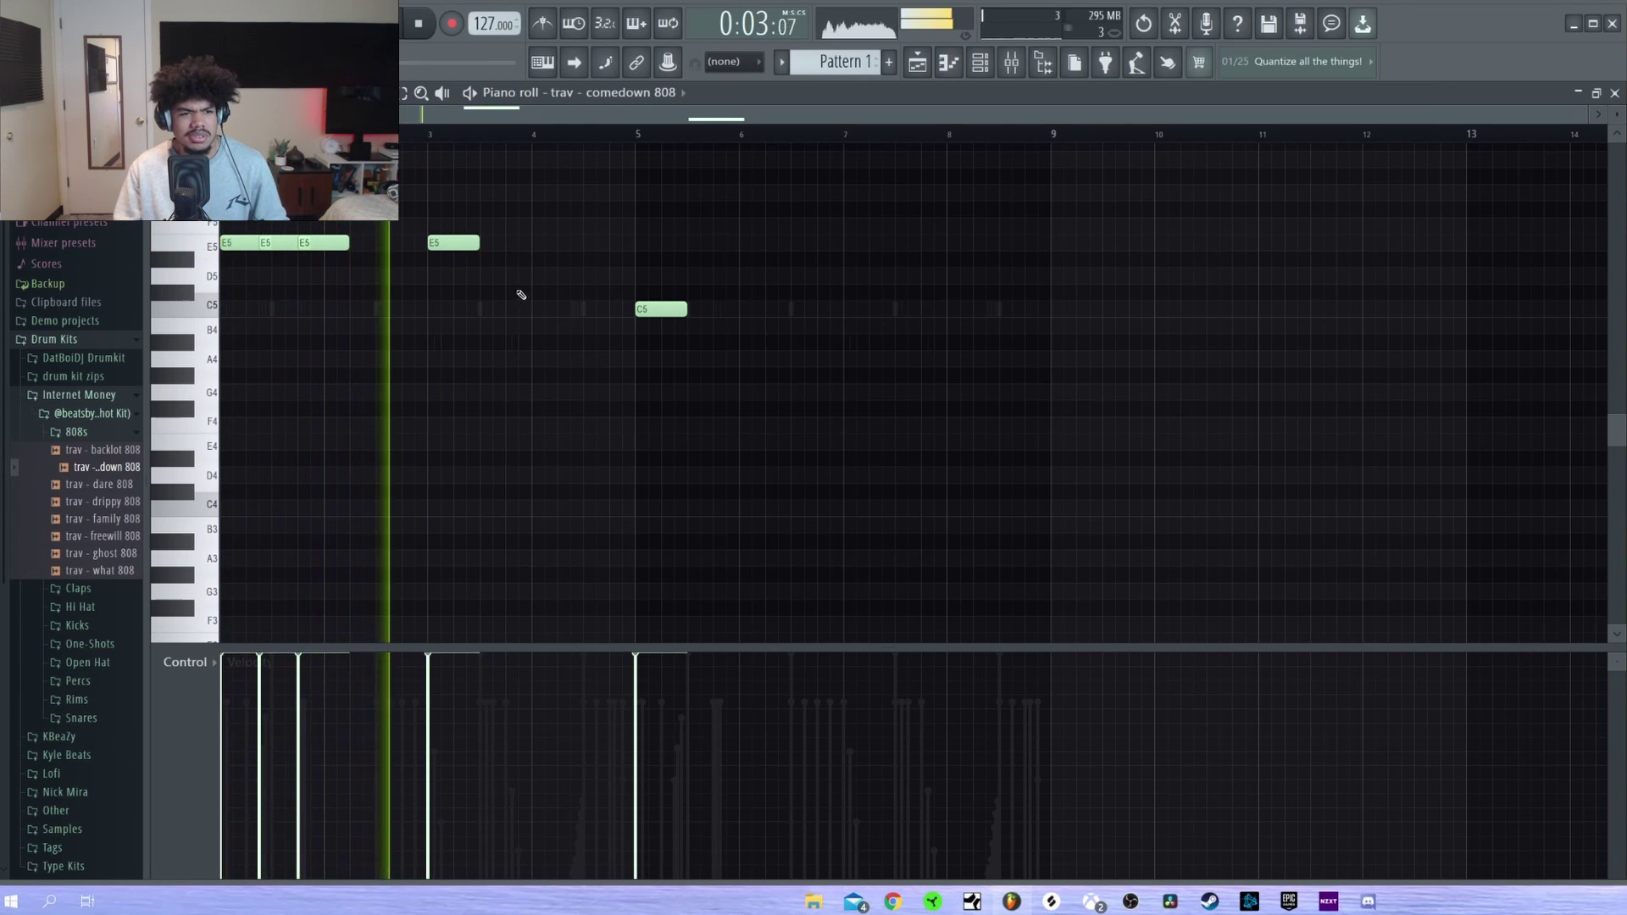
Add four closely spaced E5 notes in bar 4 of the comedown 808 while playing back the pattern
click(578, 246)
drag(580, 250, 584, 245)
key(space)
key(space)
key(space)
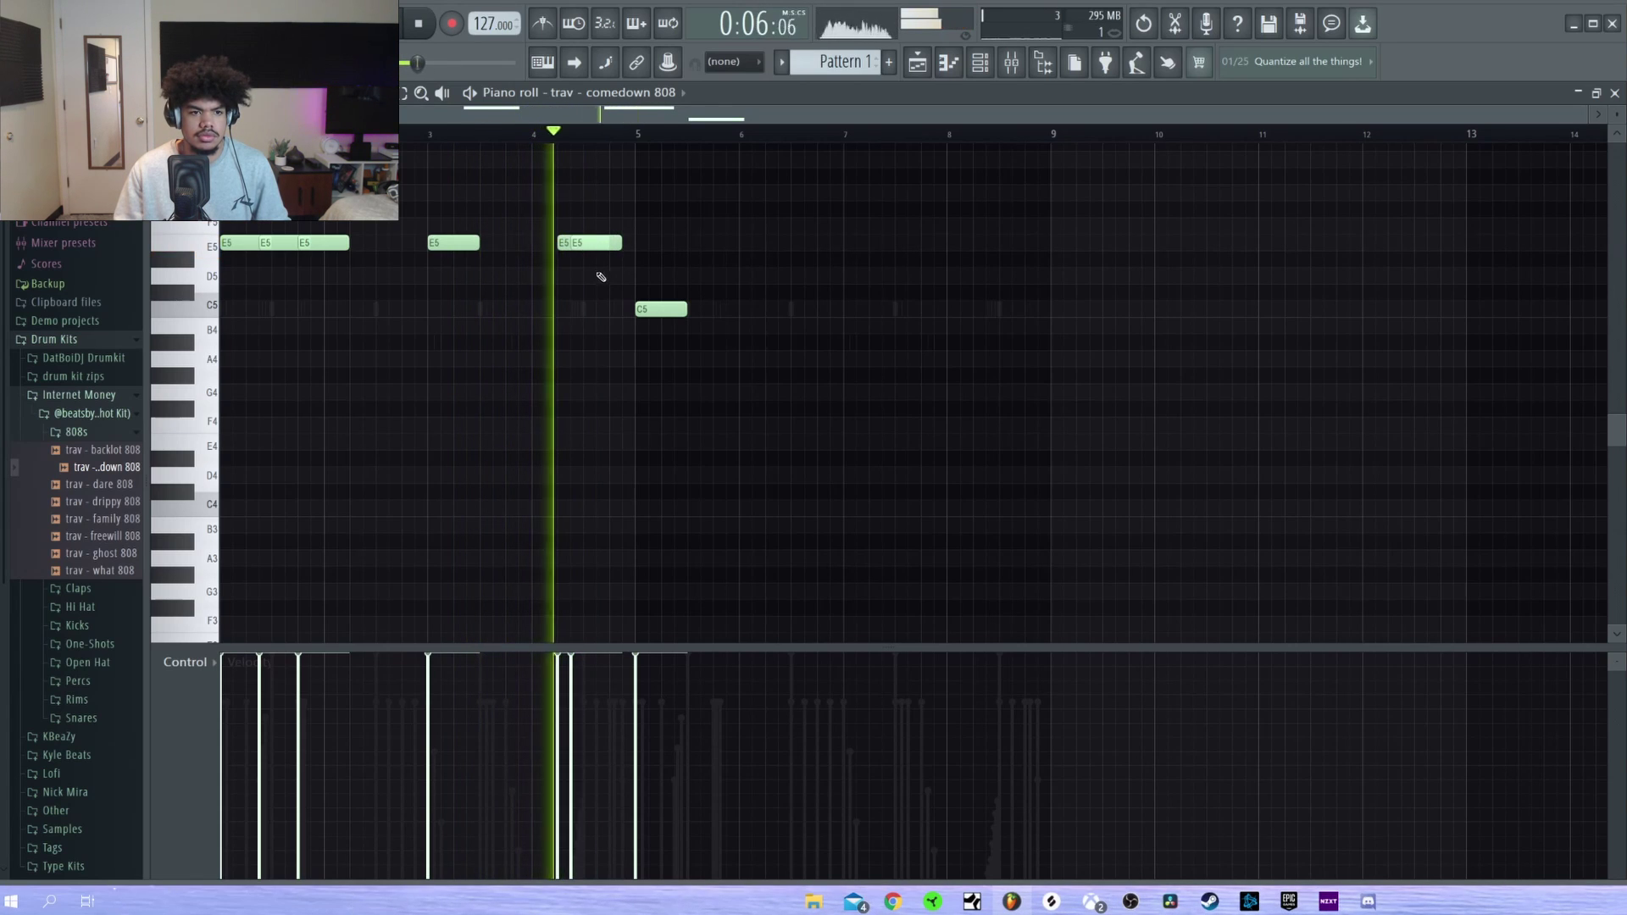
click(598, 243)
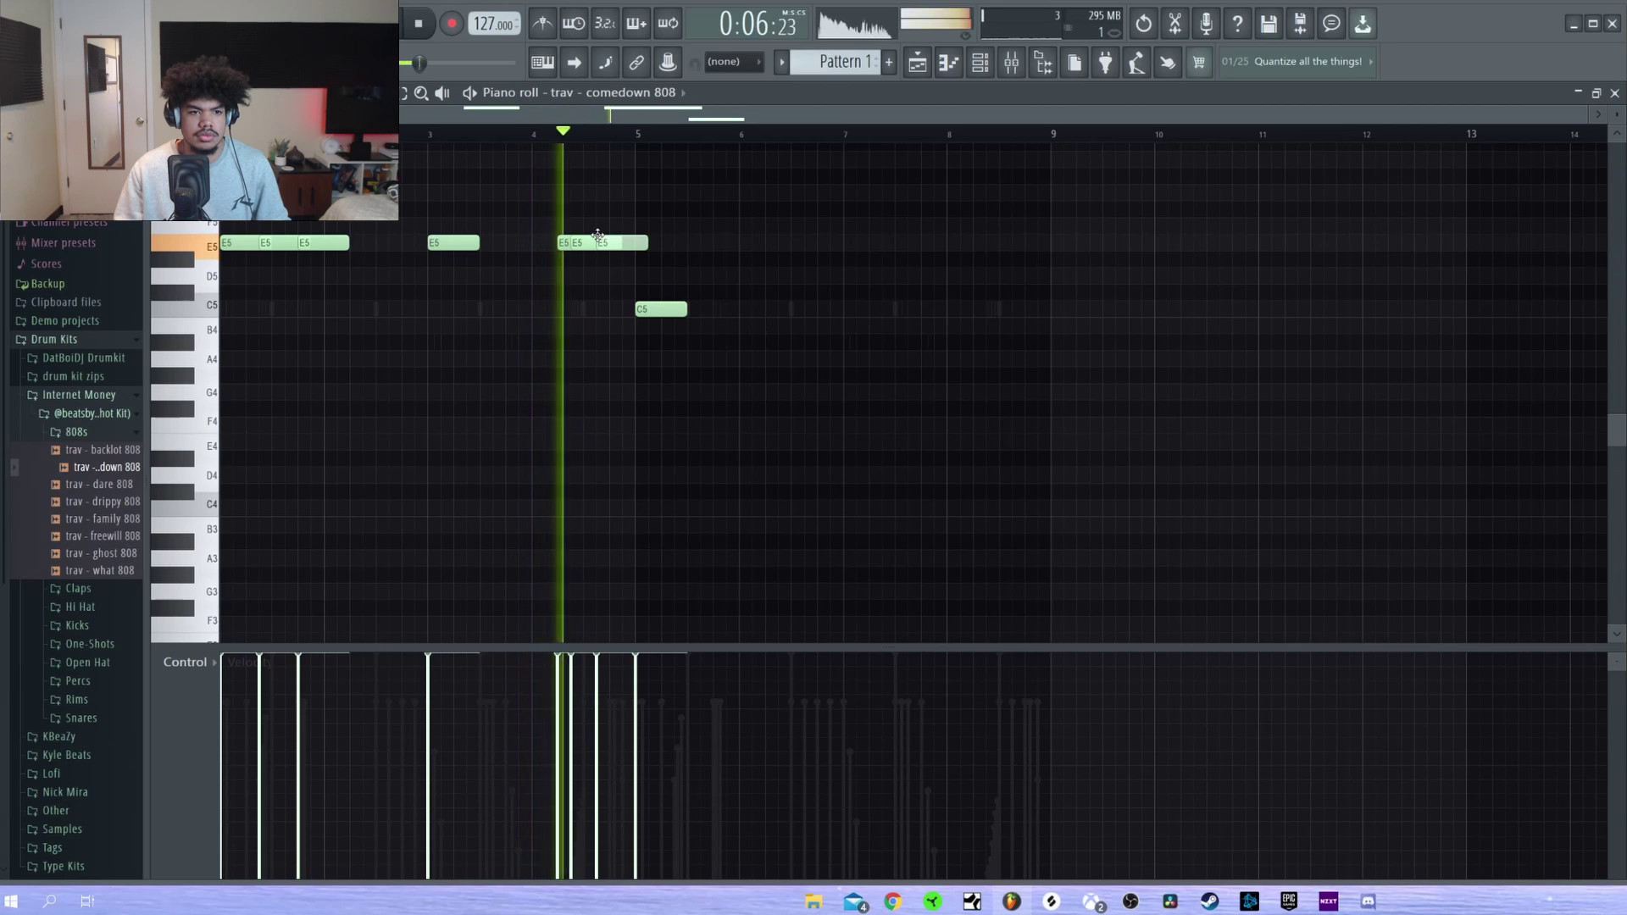
click(624, 260)
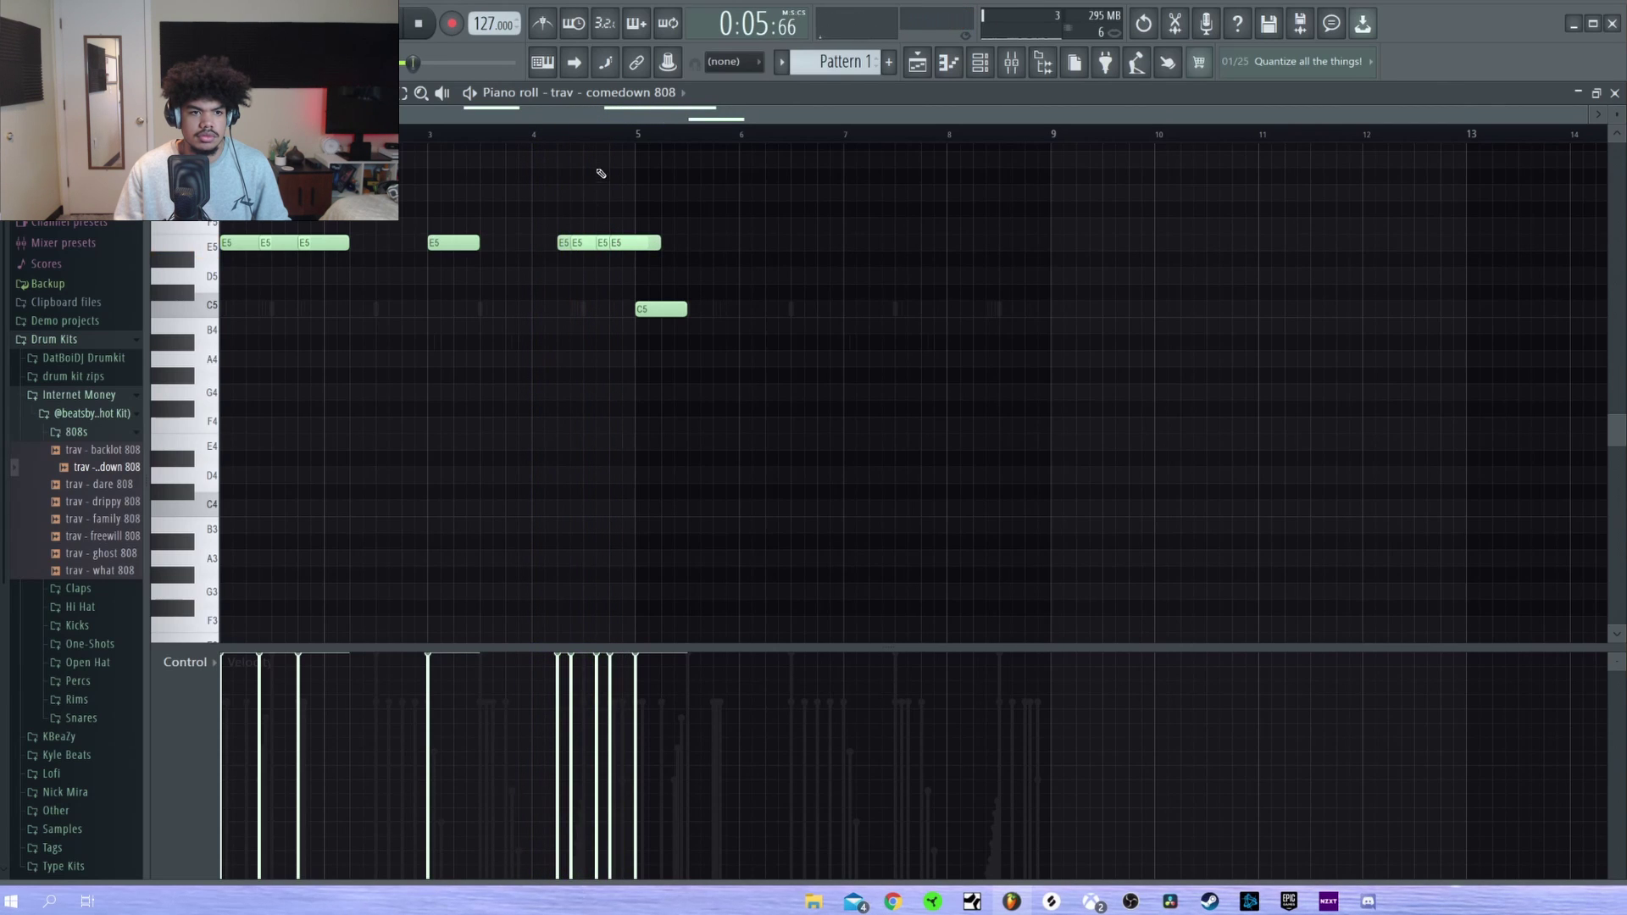
Add a final E5 note just before bar 5 and extend the E5 808 notes to meet each other with legato
key(space)
scroll(625, 115, up, 2)
key(space)
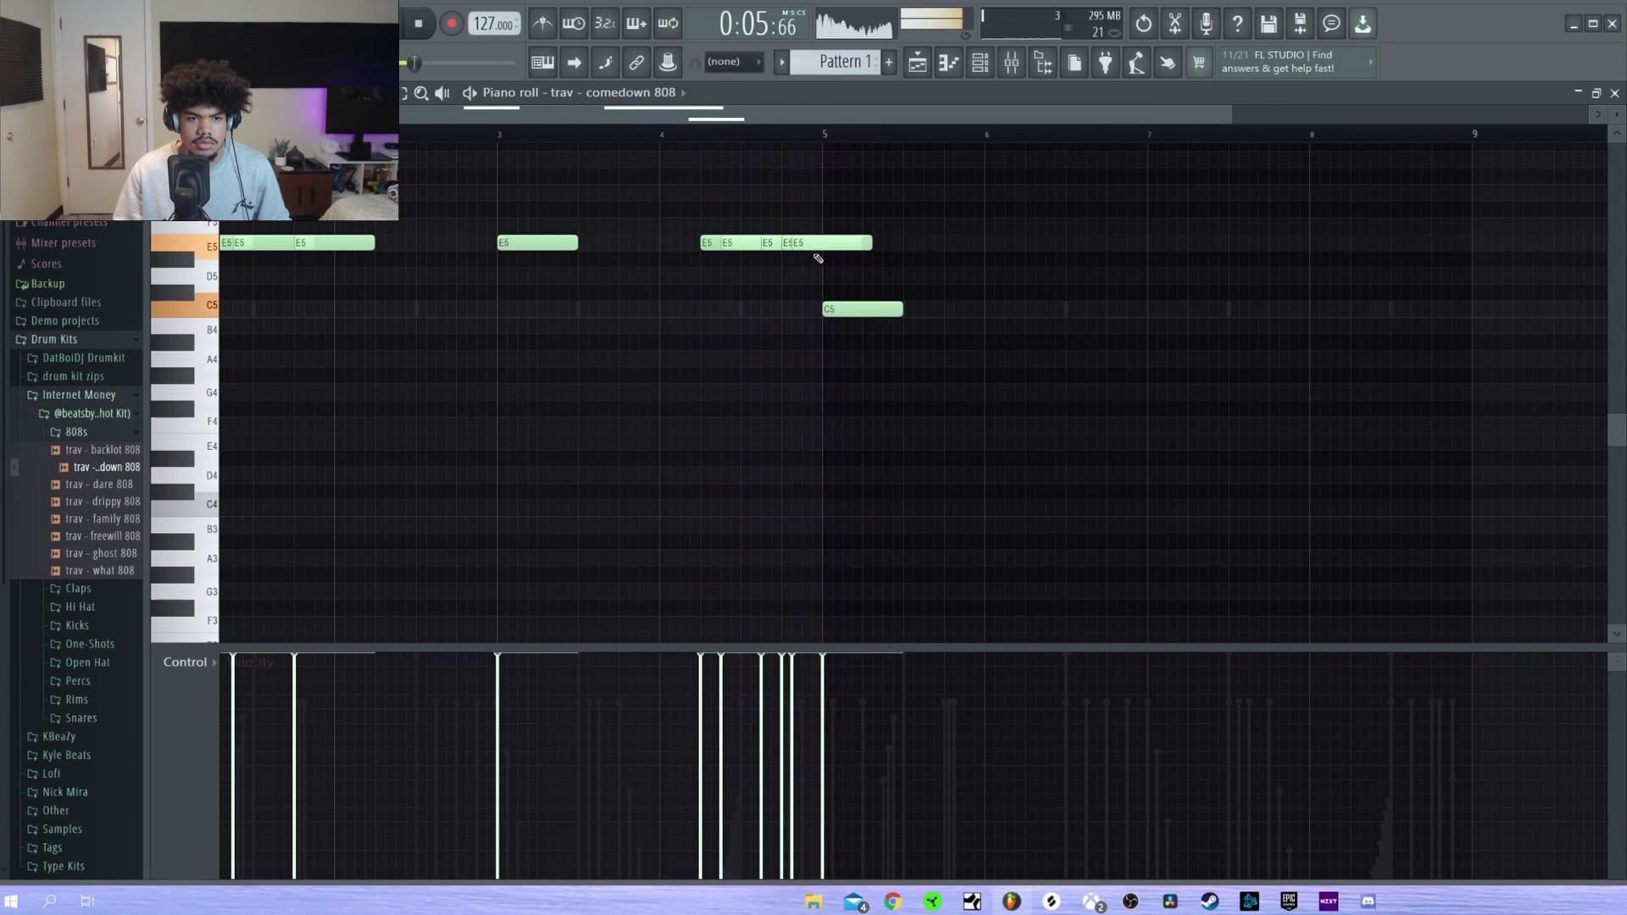
click(807, 244)
key(ctrl+l)
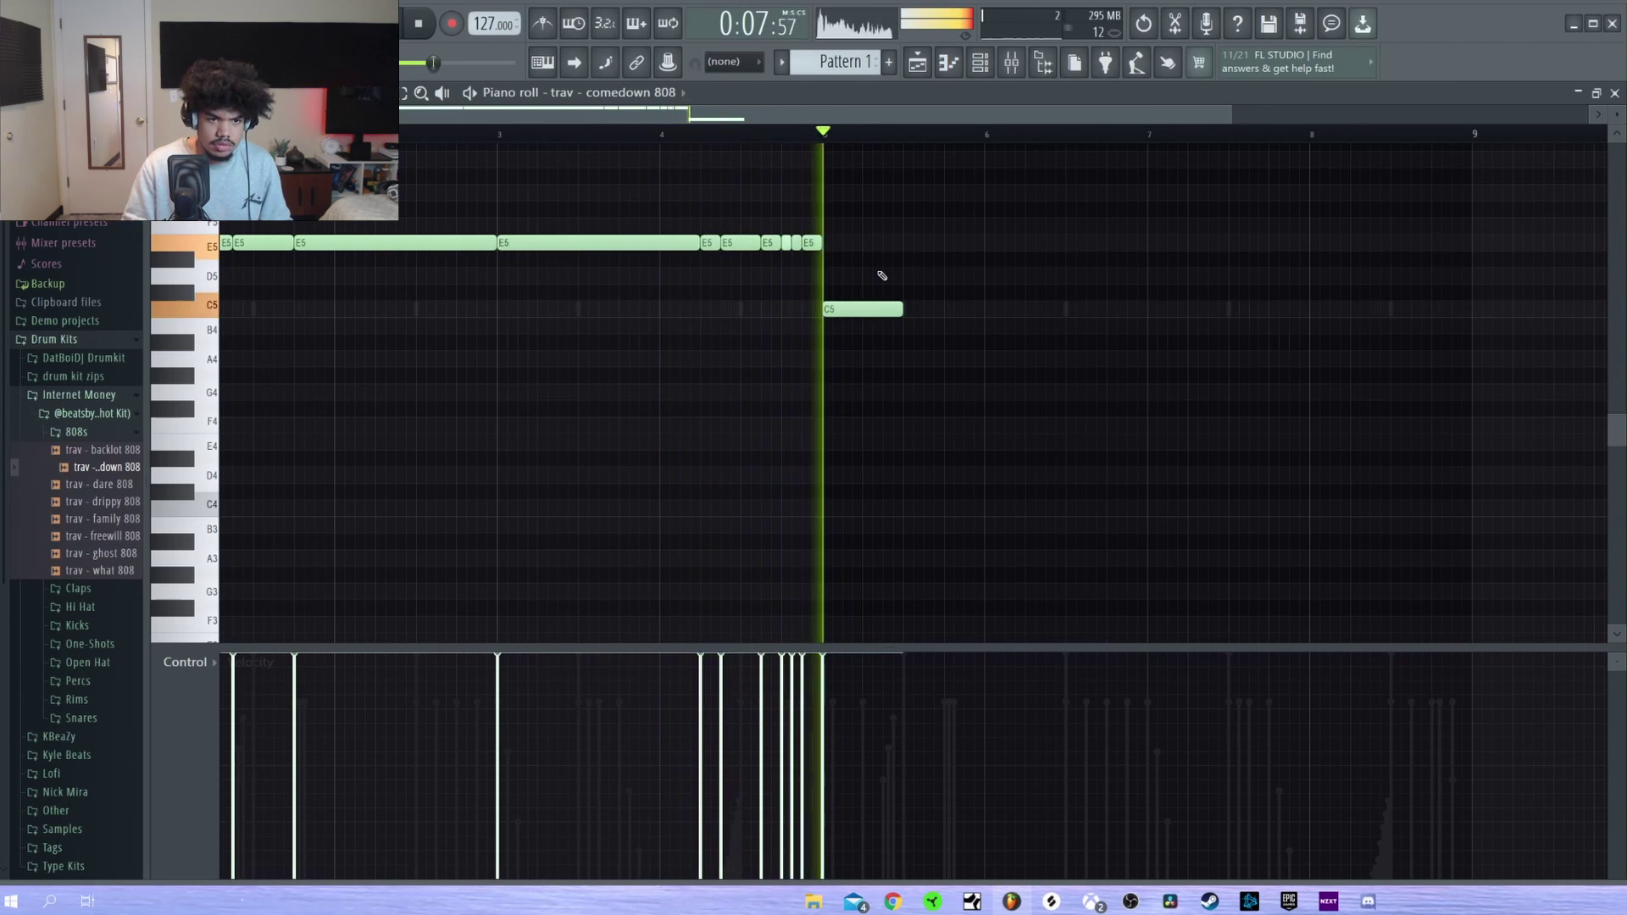
Replace the 808 channel's sample with trav - drippy 808 and open its notes in the piano roll
scroll(839, 136, up, 2)
click(104, 502)
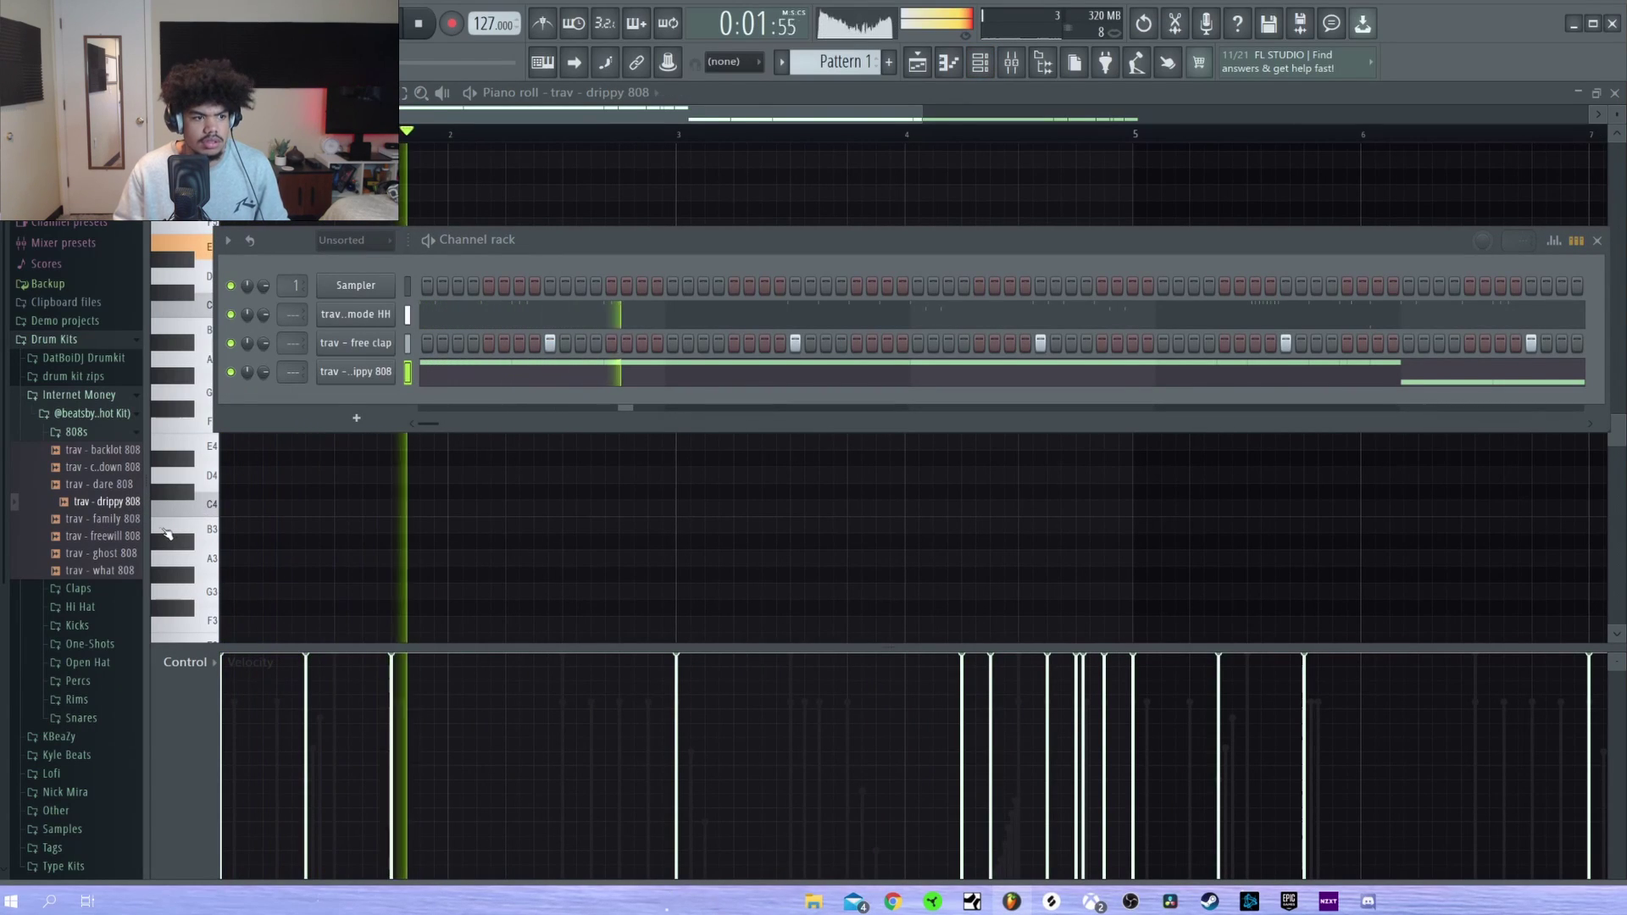
right_click(373, 371)
click(292, 464)
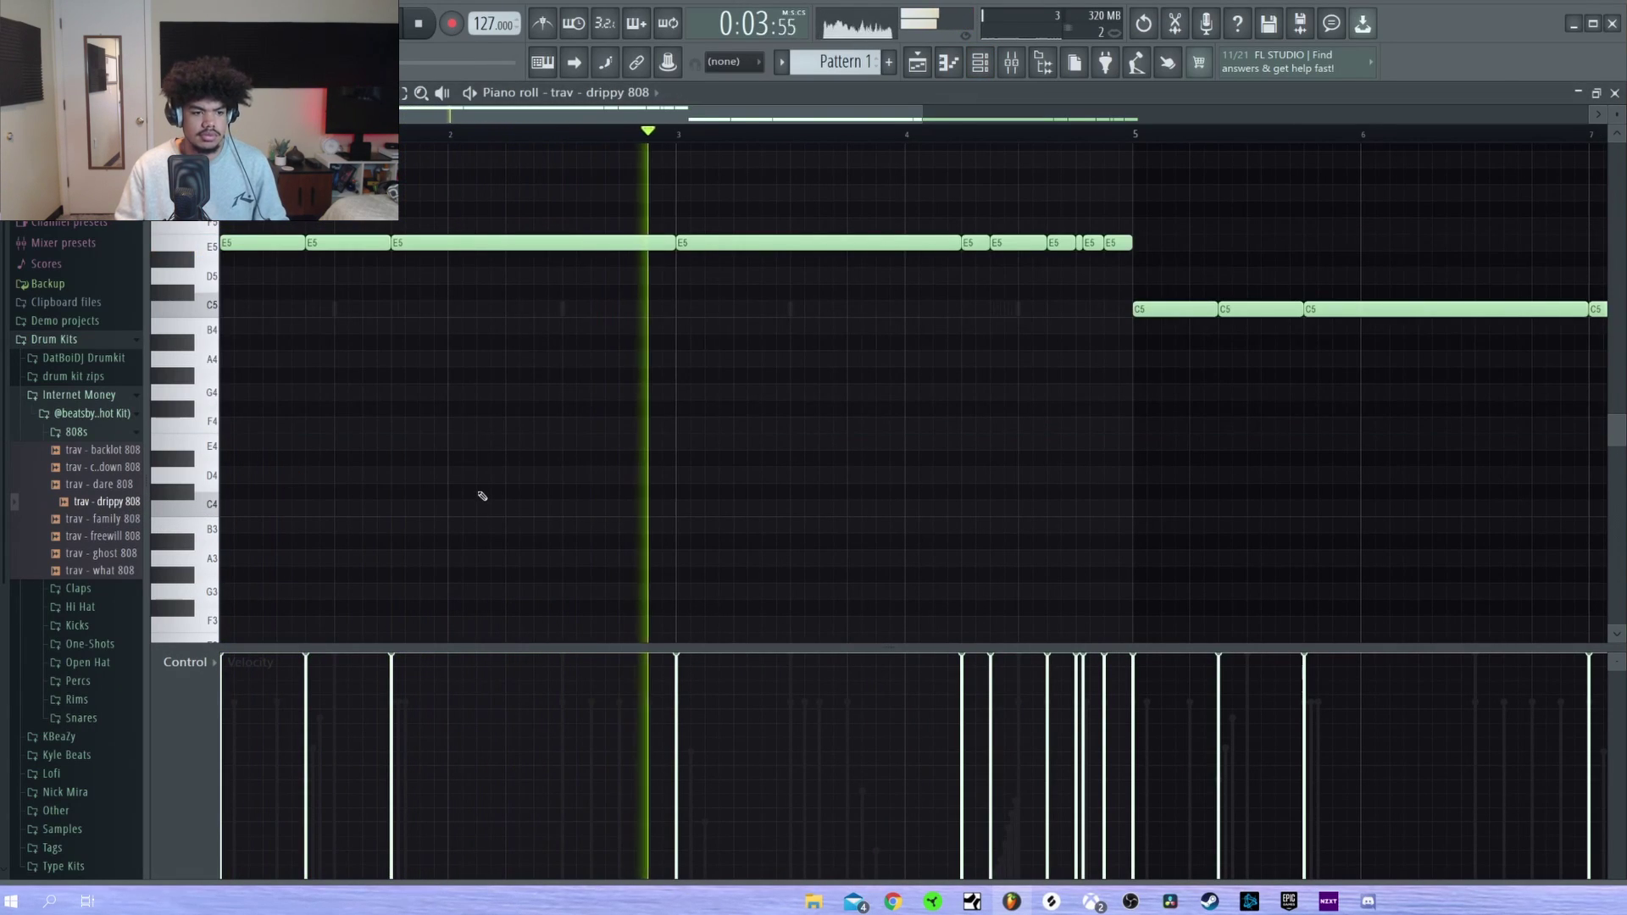
scroll(1236, 127, down, 4)
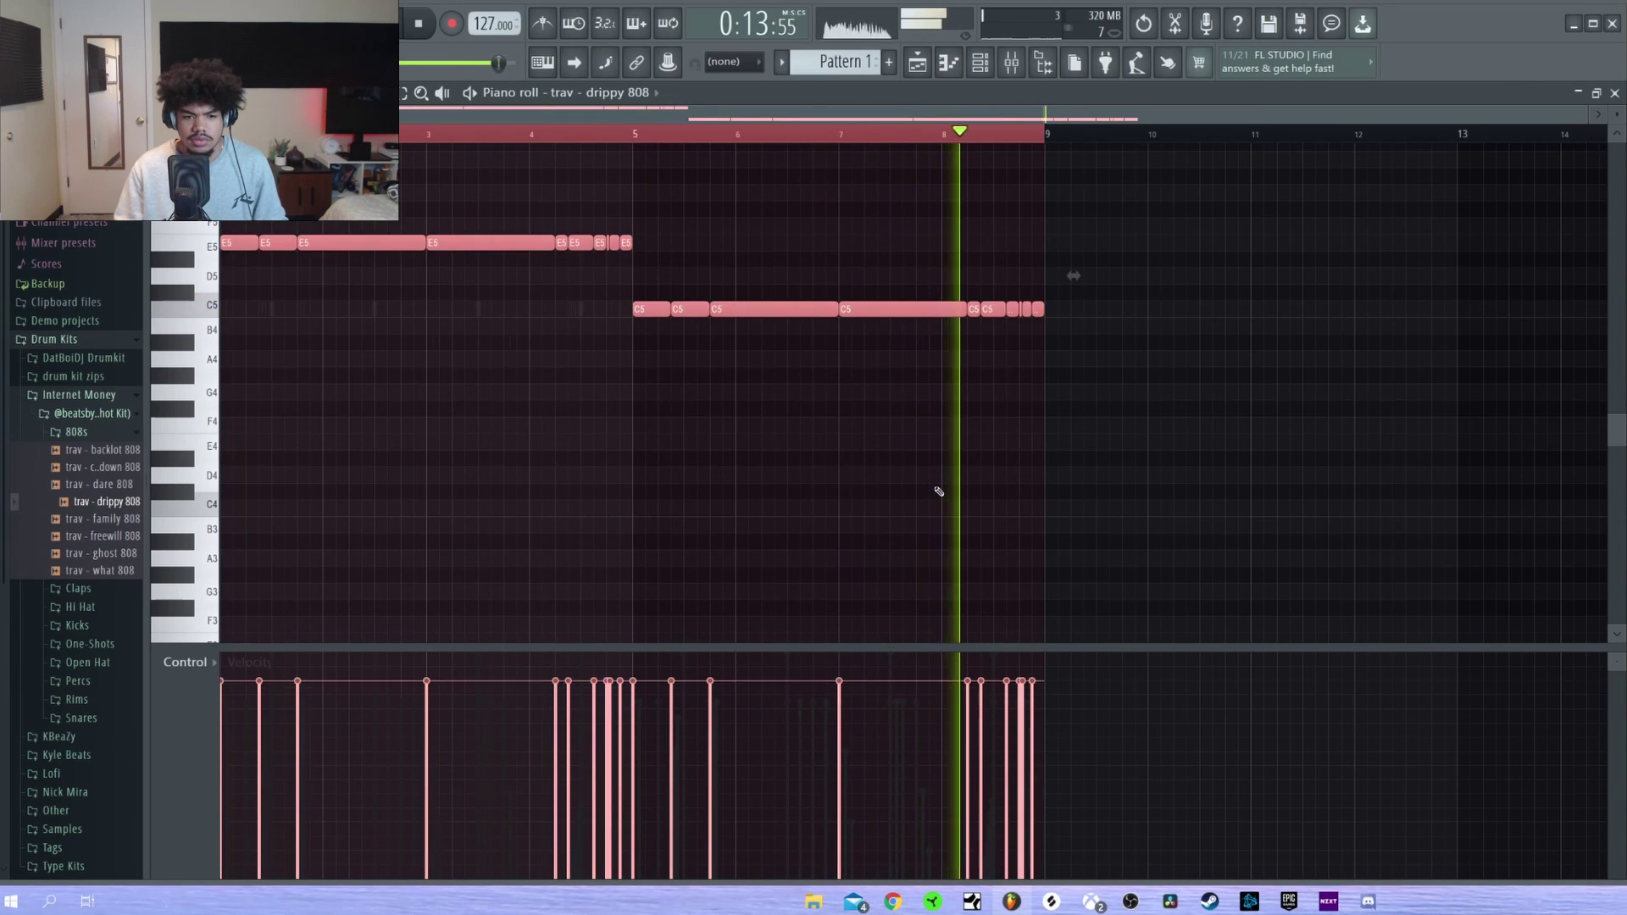
Bring the trav - klepto kick's copied 808 notes onto C5, discard their lengths and deselect them
key(F9)
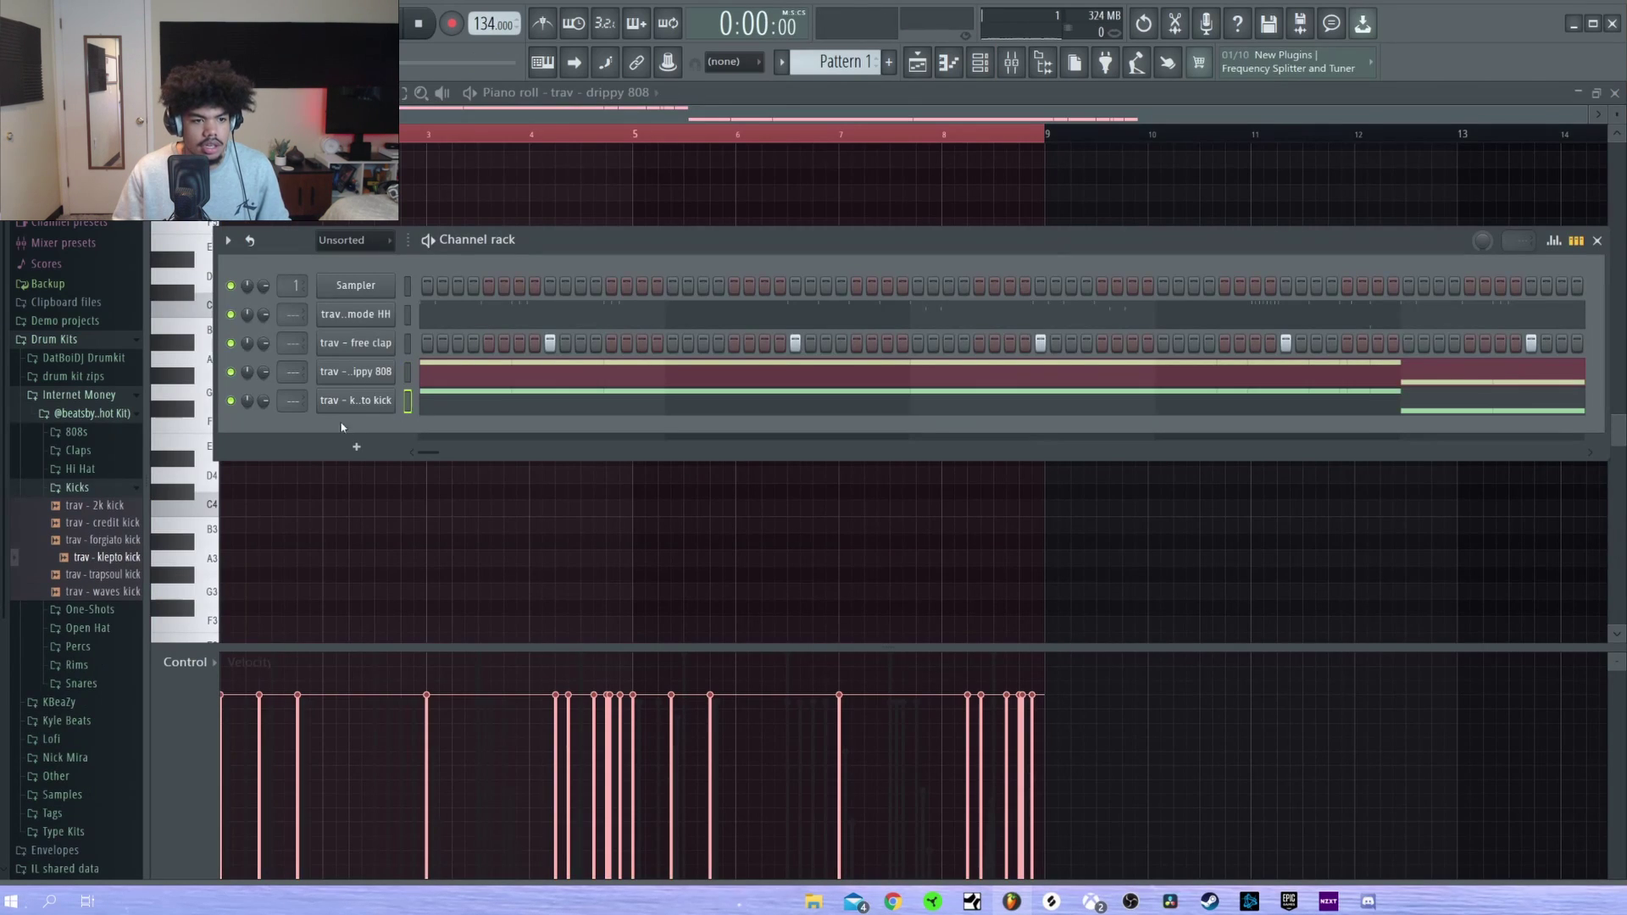
click(465, 404)
key(alt+k)
key(shift+d)
key(space)
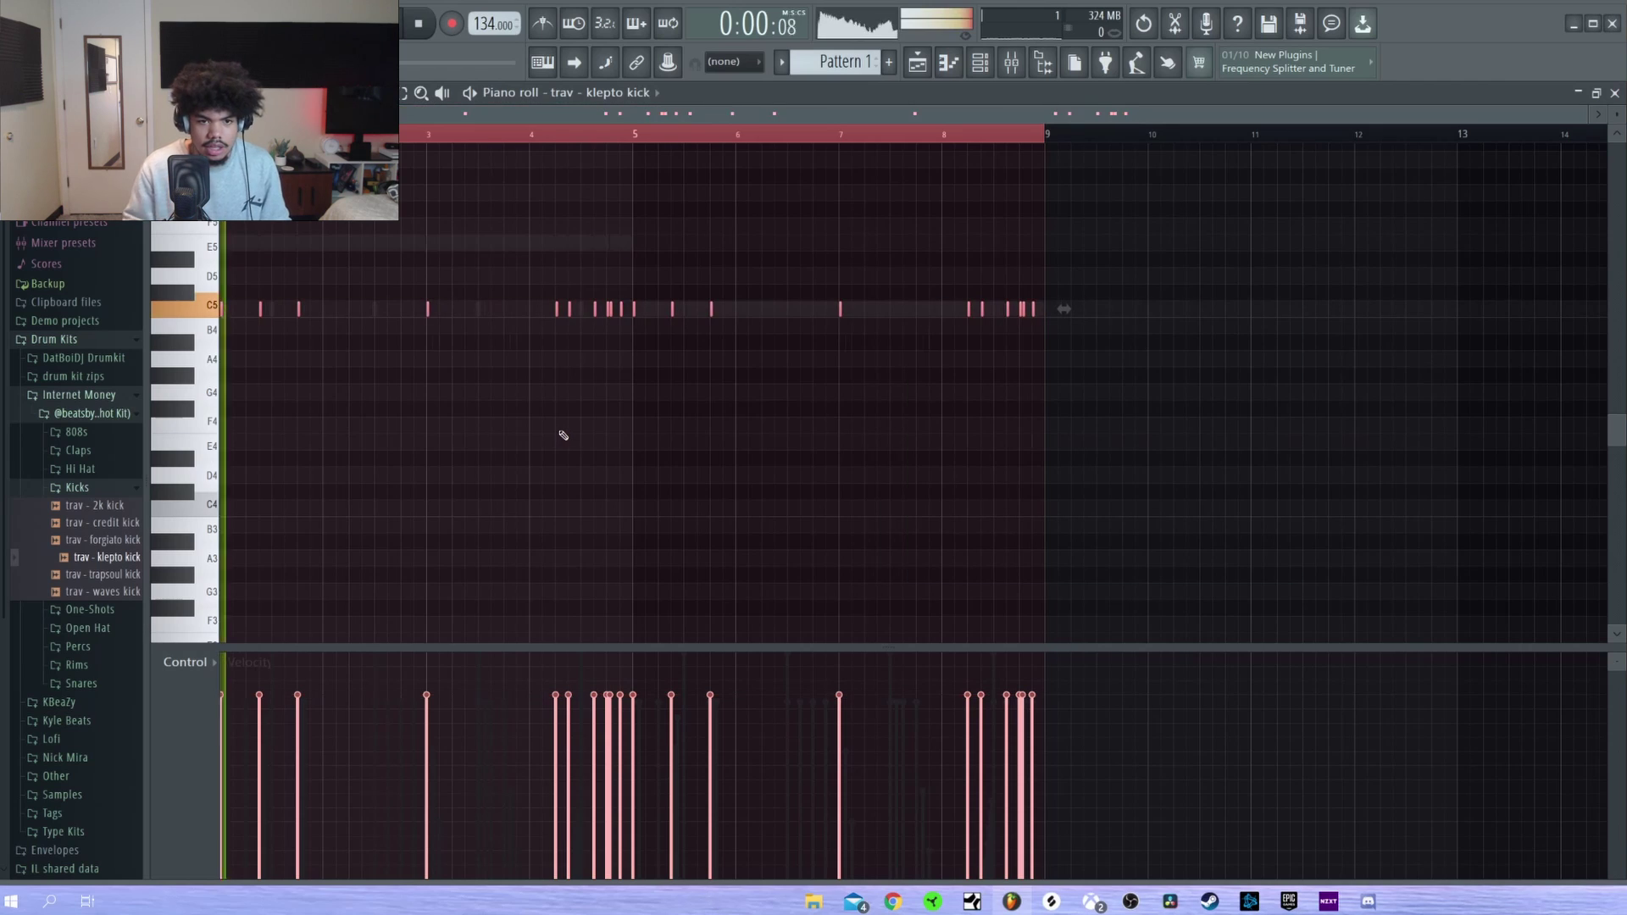
key(ctrl+d)
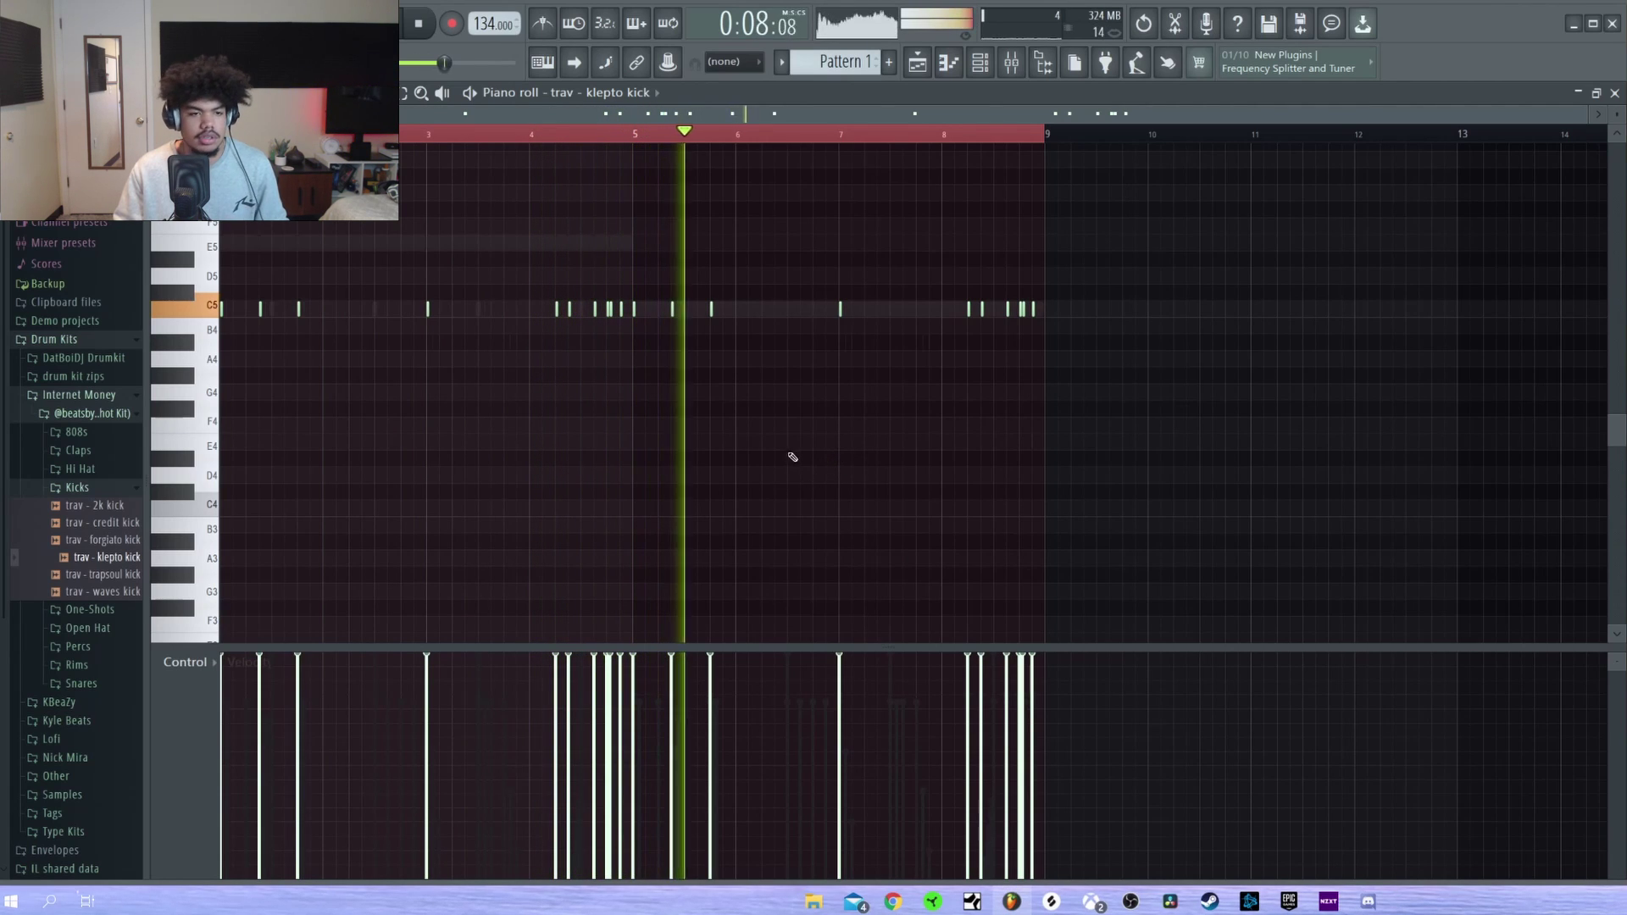
Try the credit kick in the kick channel, then replace it with trav - forgiato kick
key(F6)
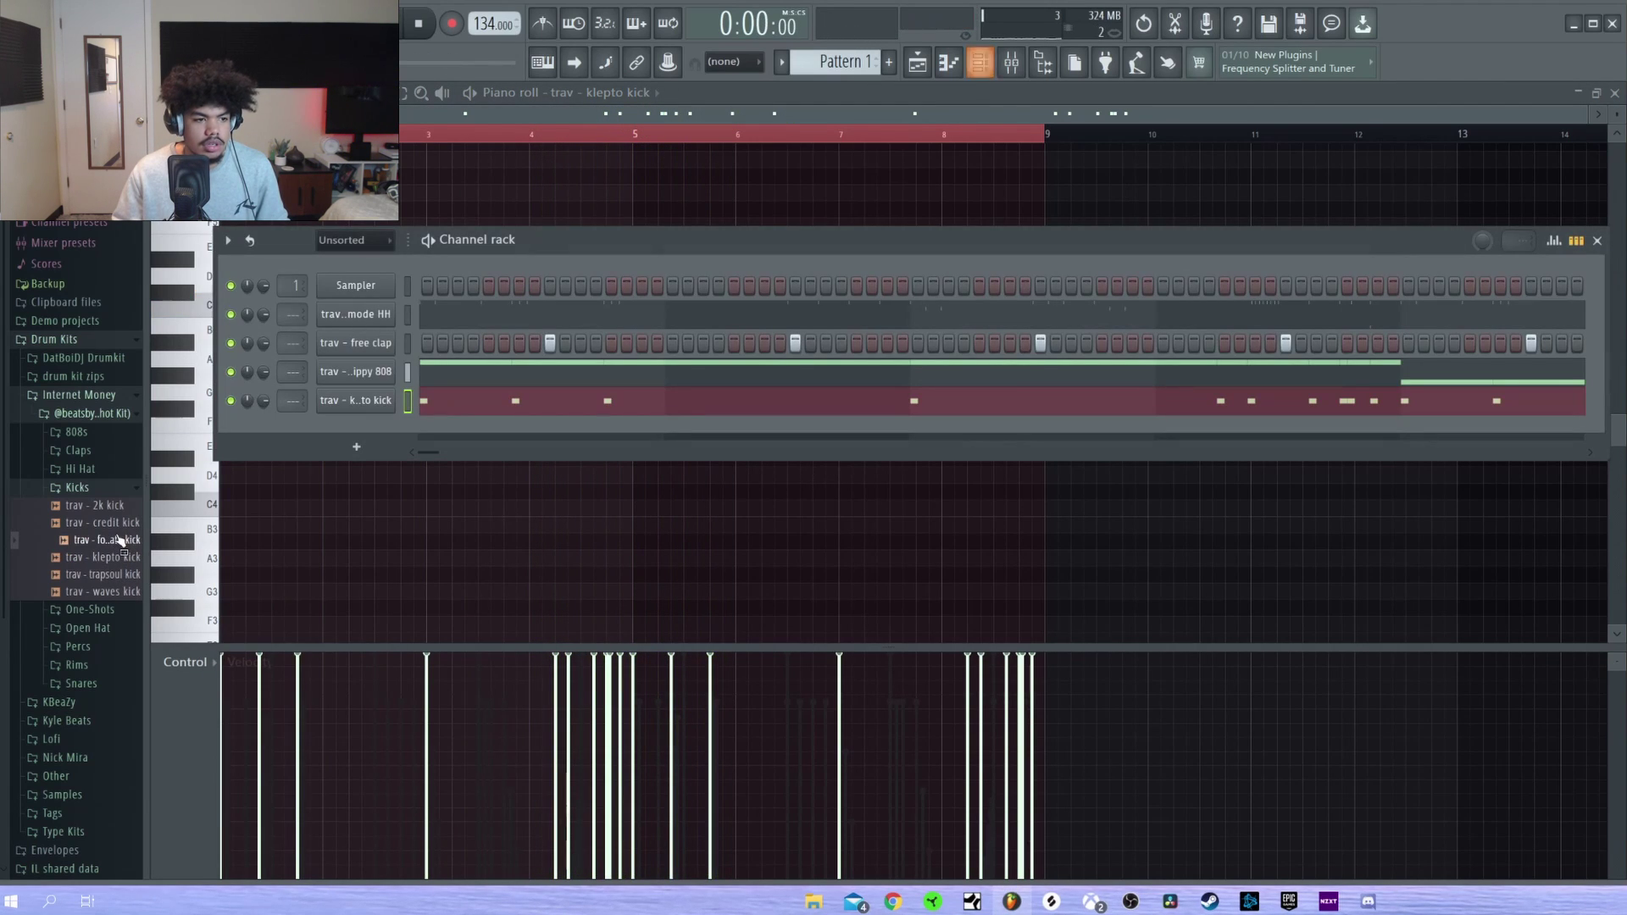
key(F6)
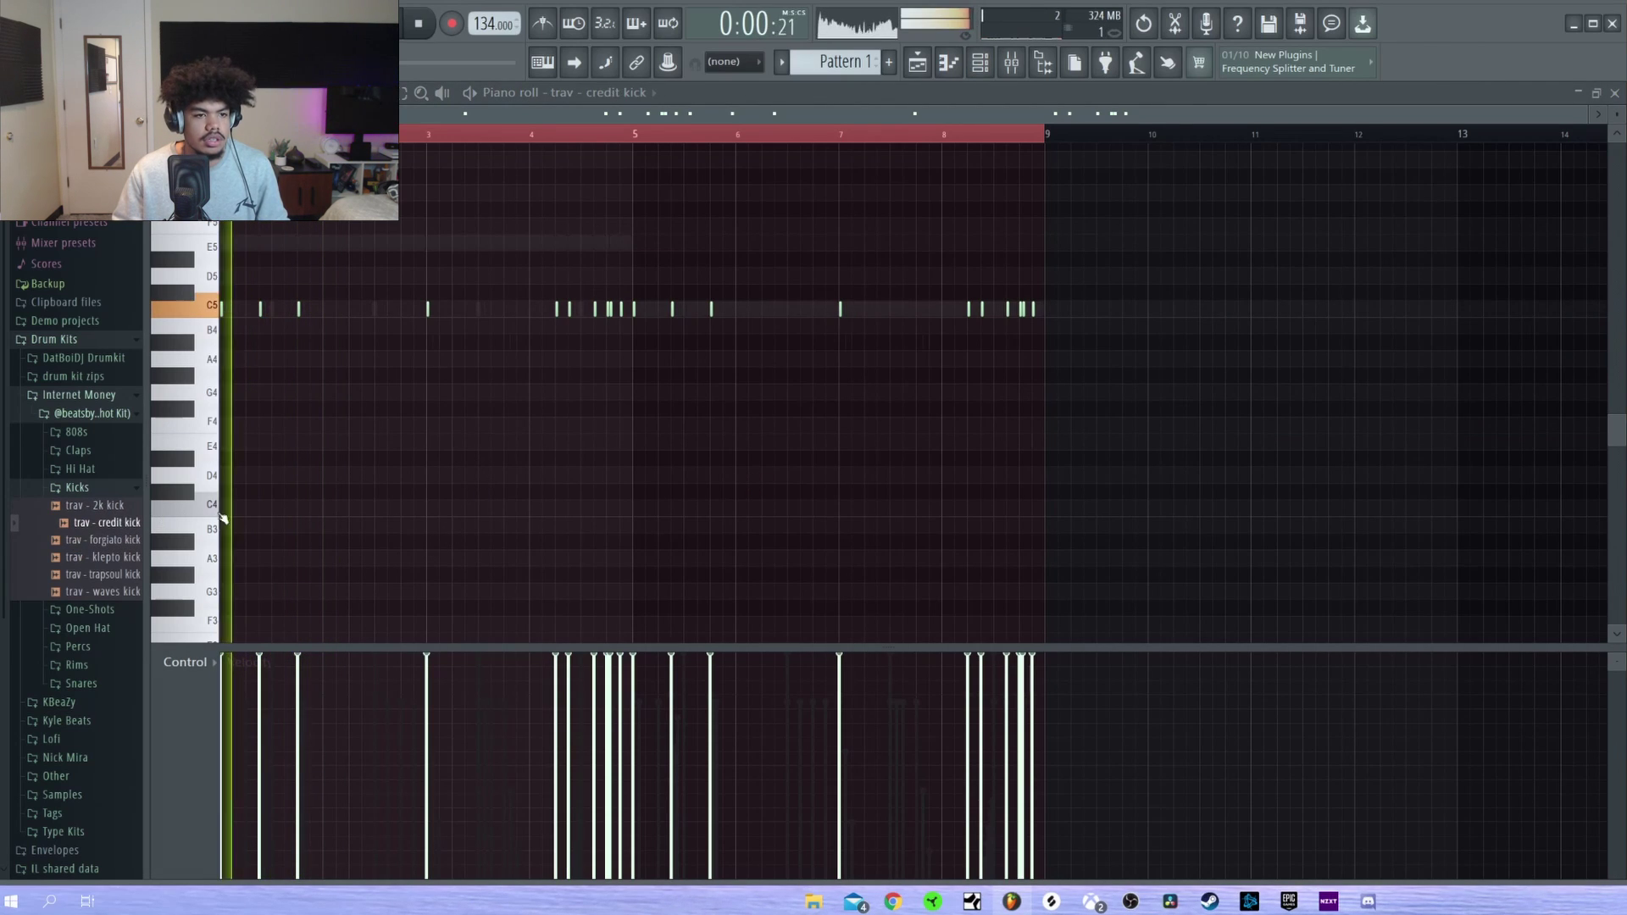
key(F6)
key(F6)
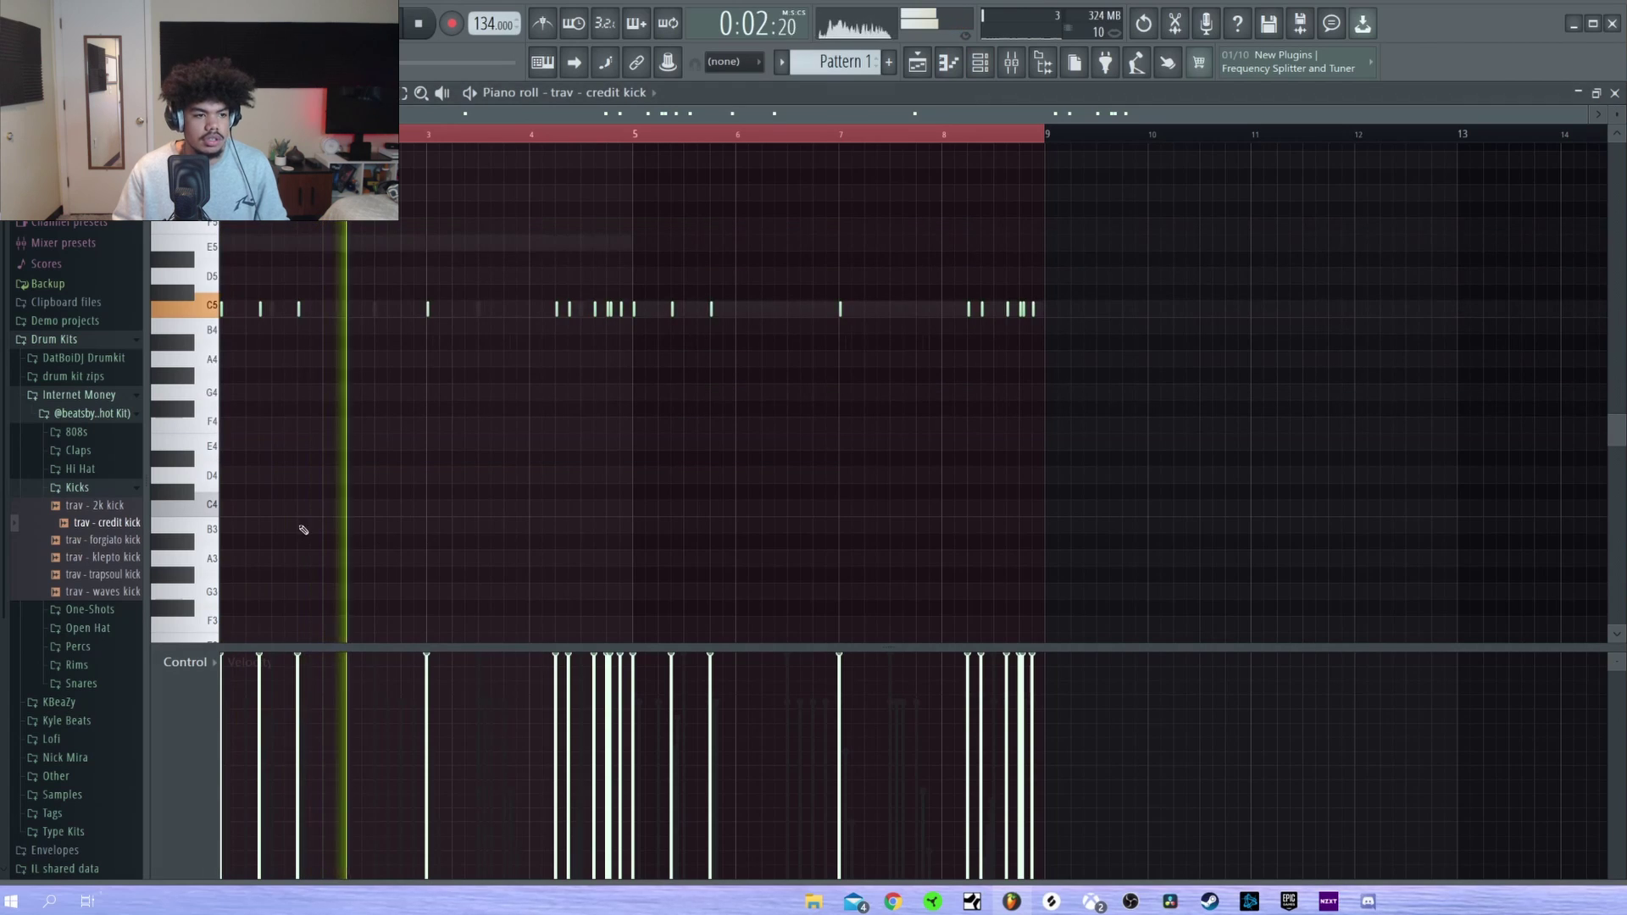
key(F6)
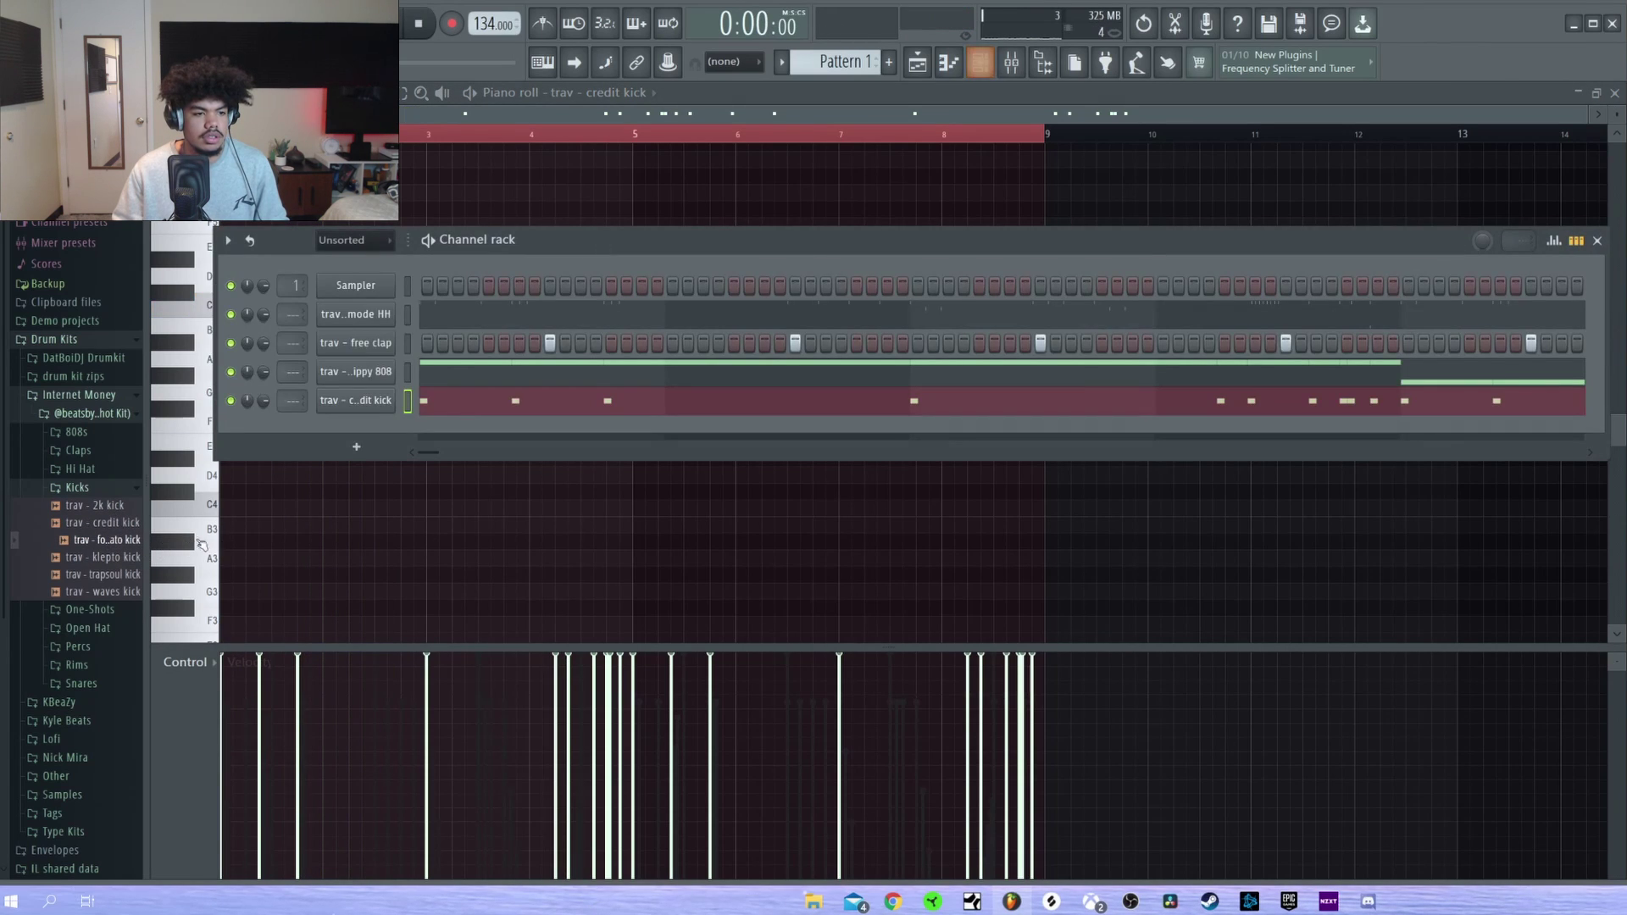
key(F6)
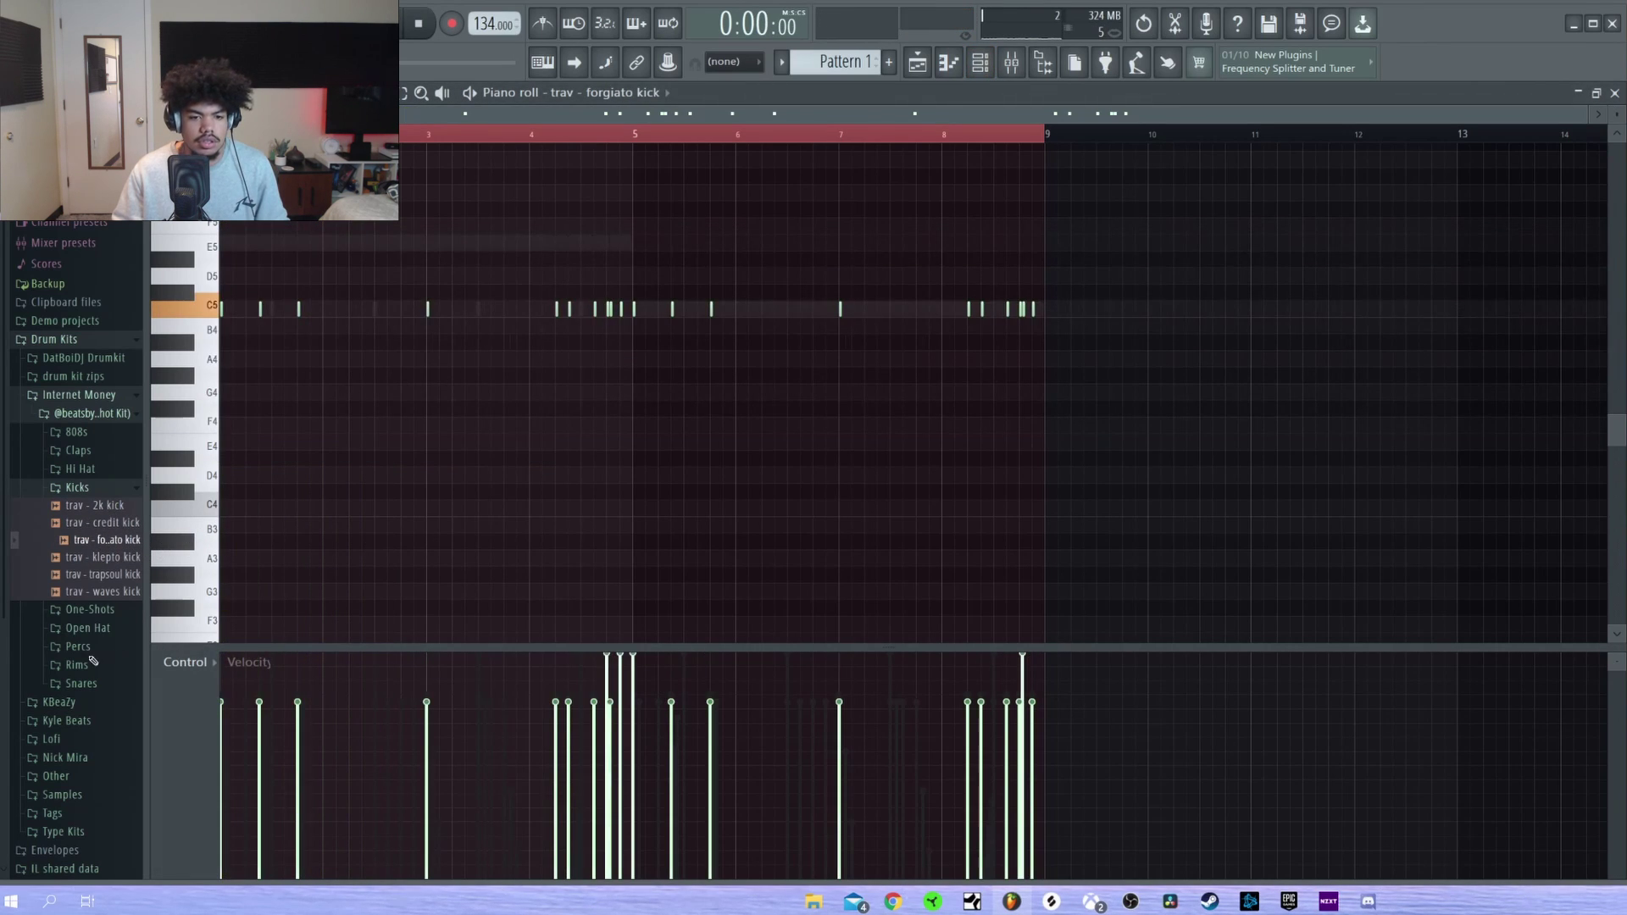
Add a Serum synthesizer channel to the channel rack
key(F6)
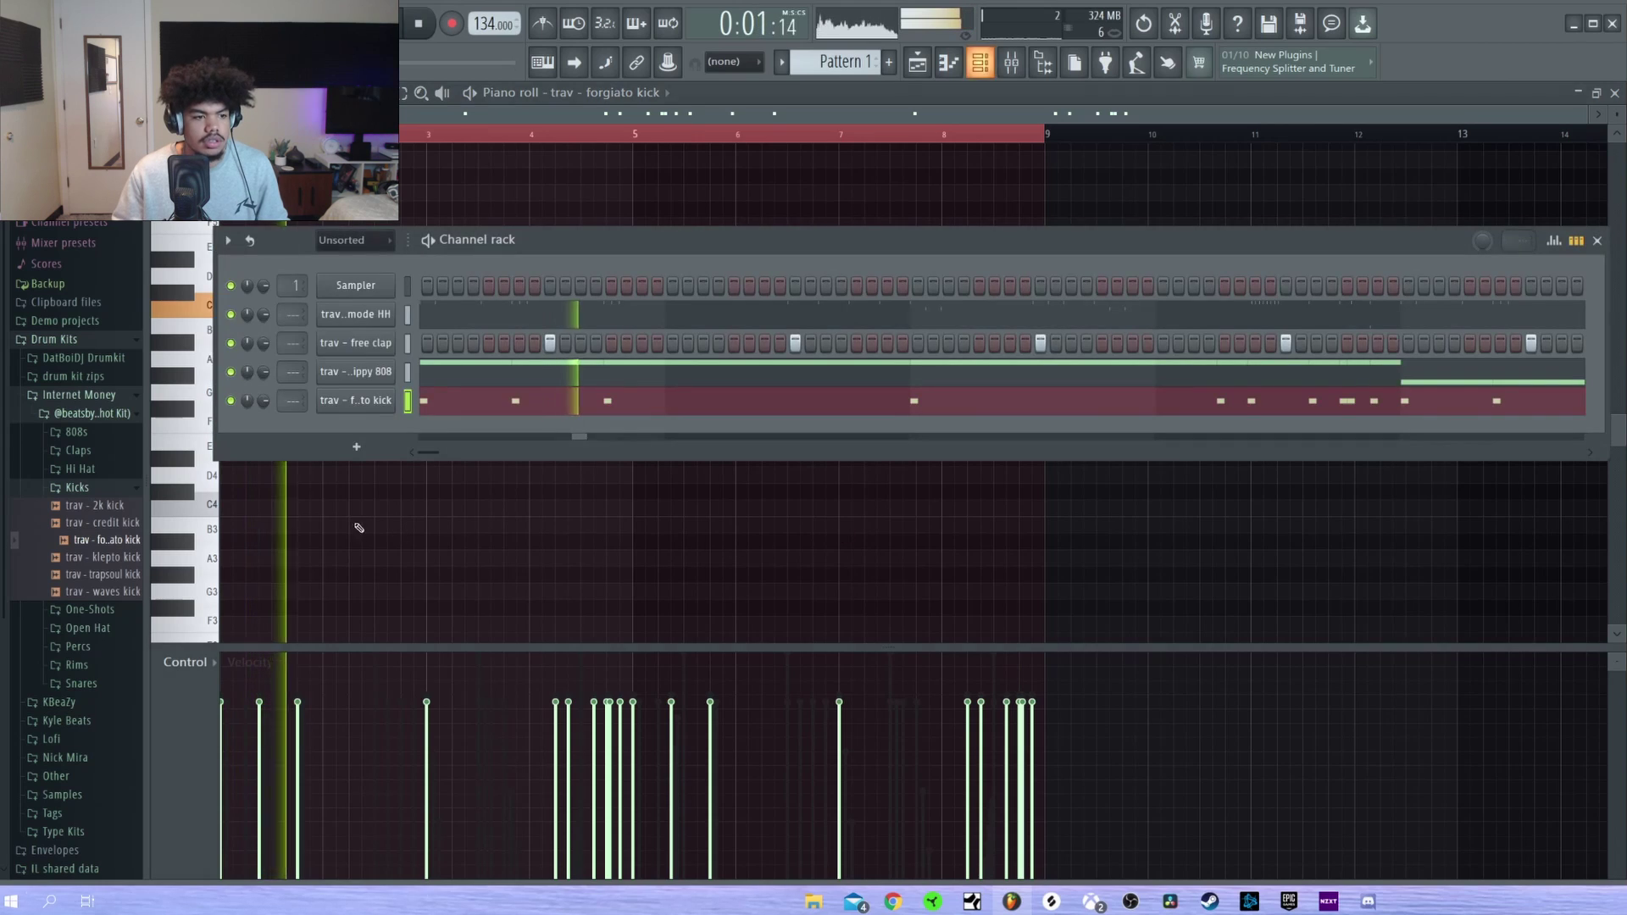
key(F6)
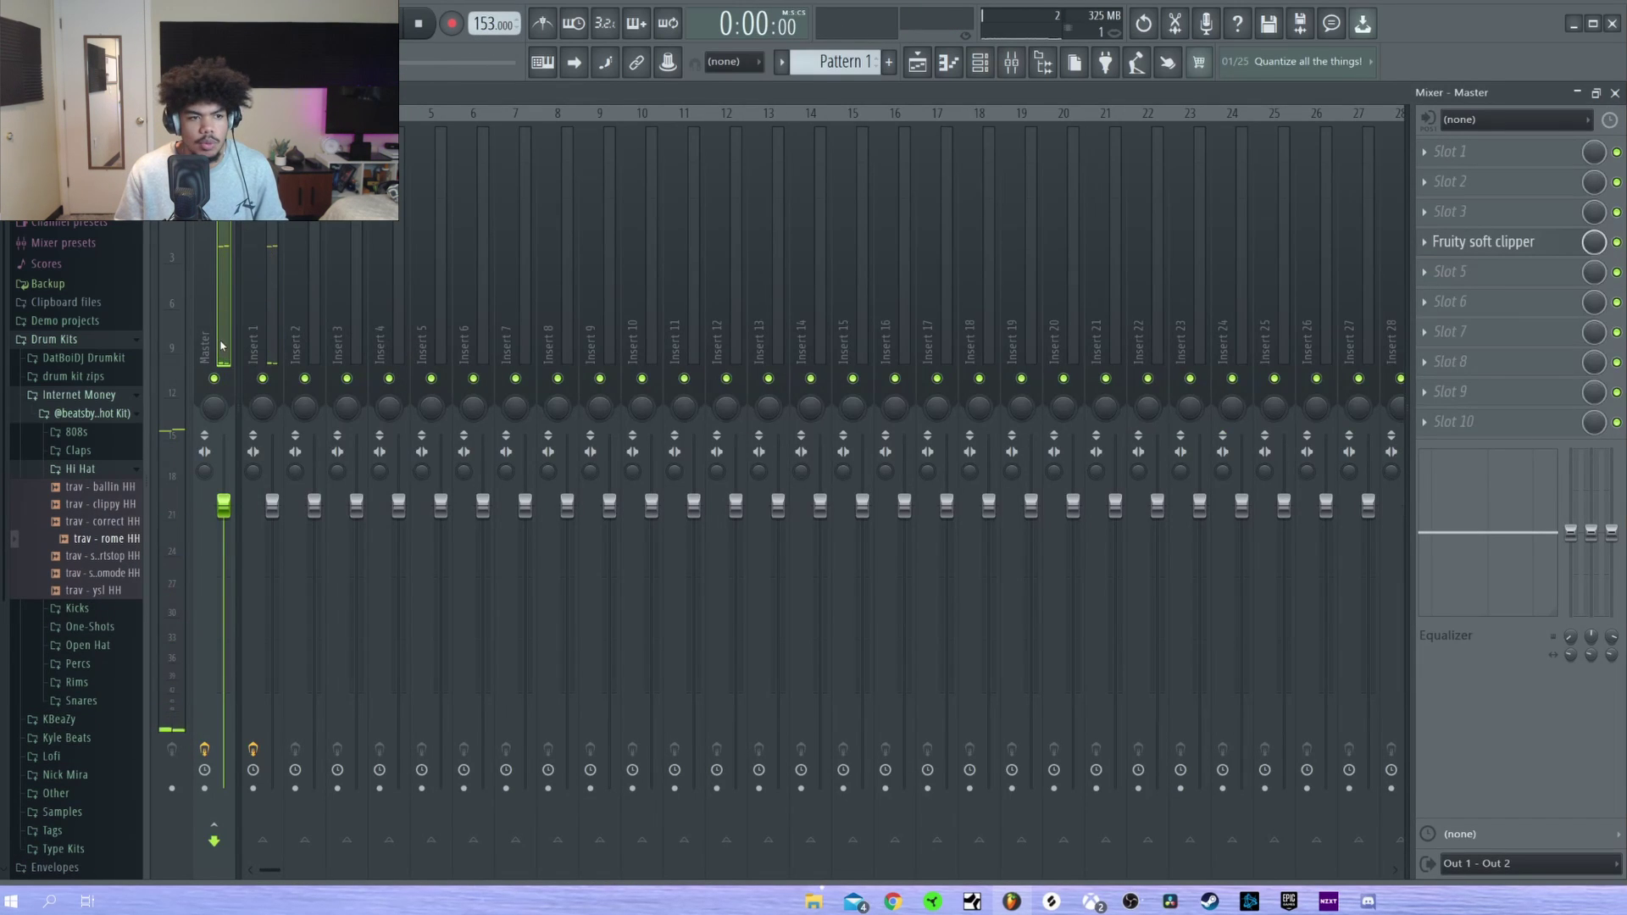
key(F6)
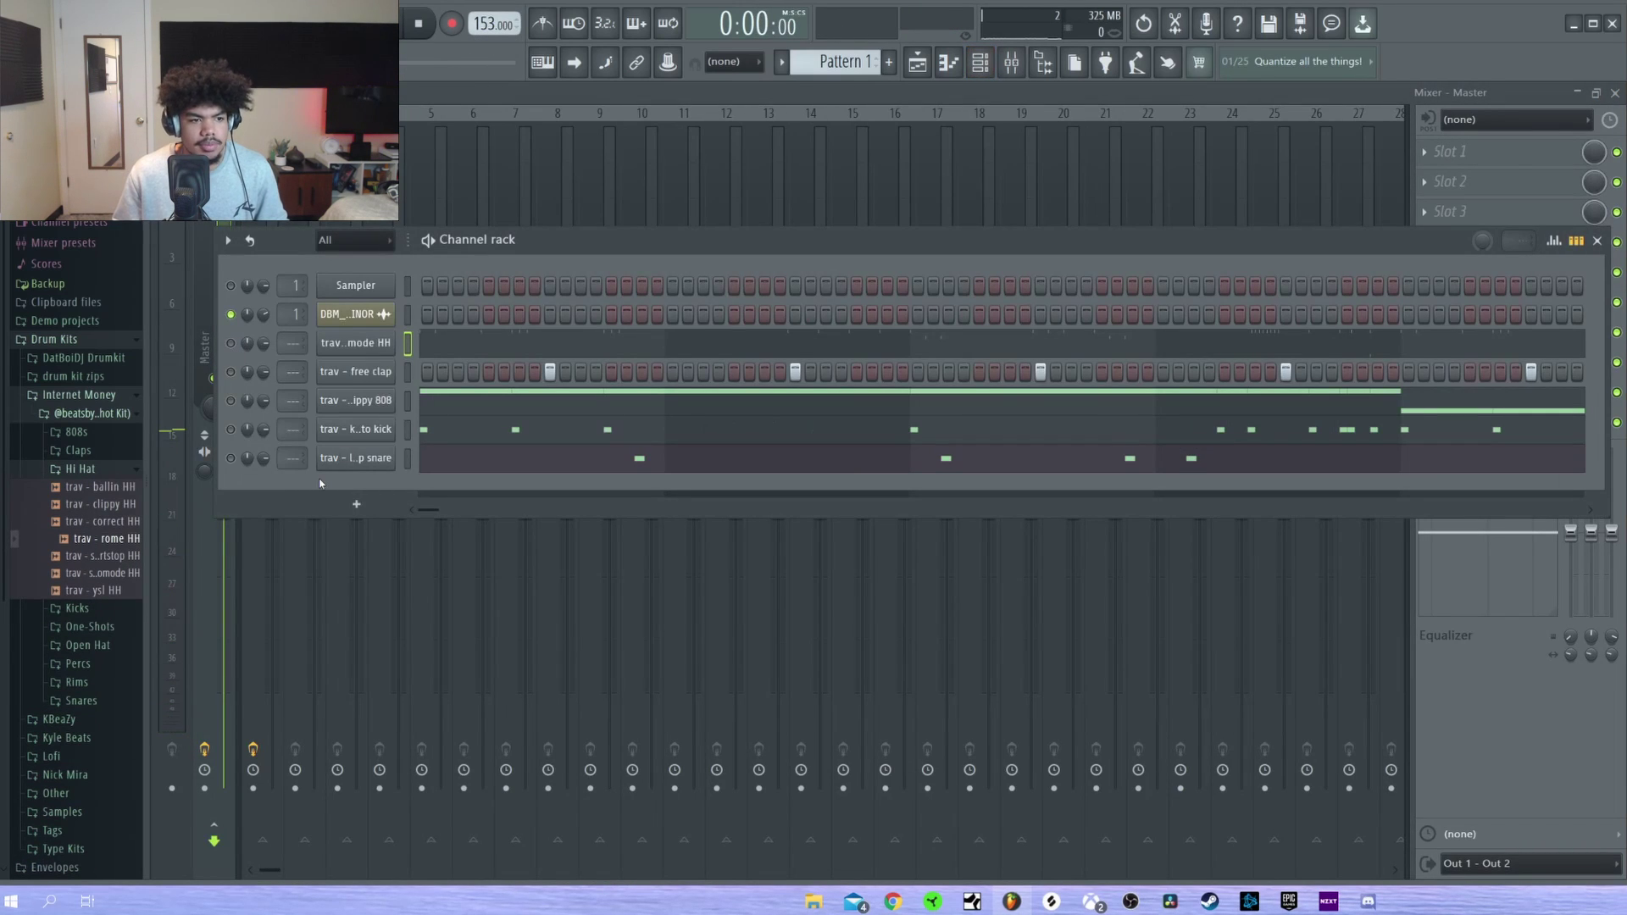
click(325, 505)
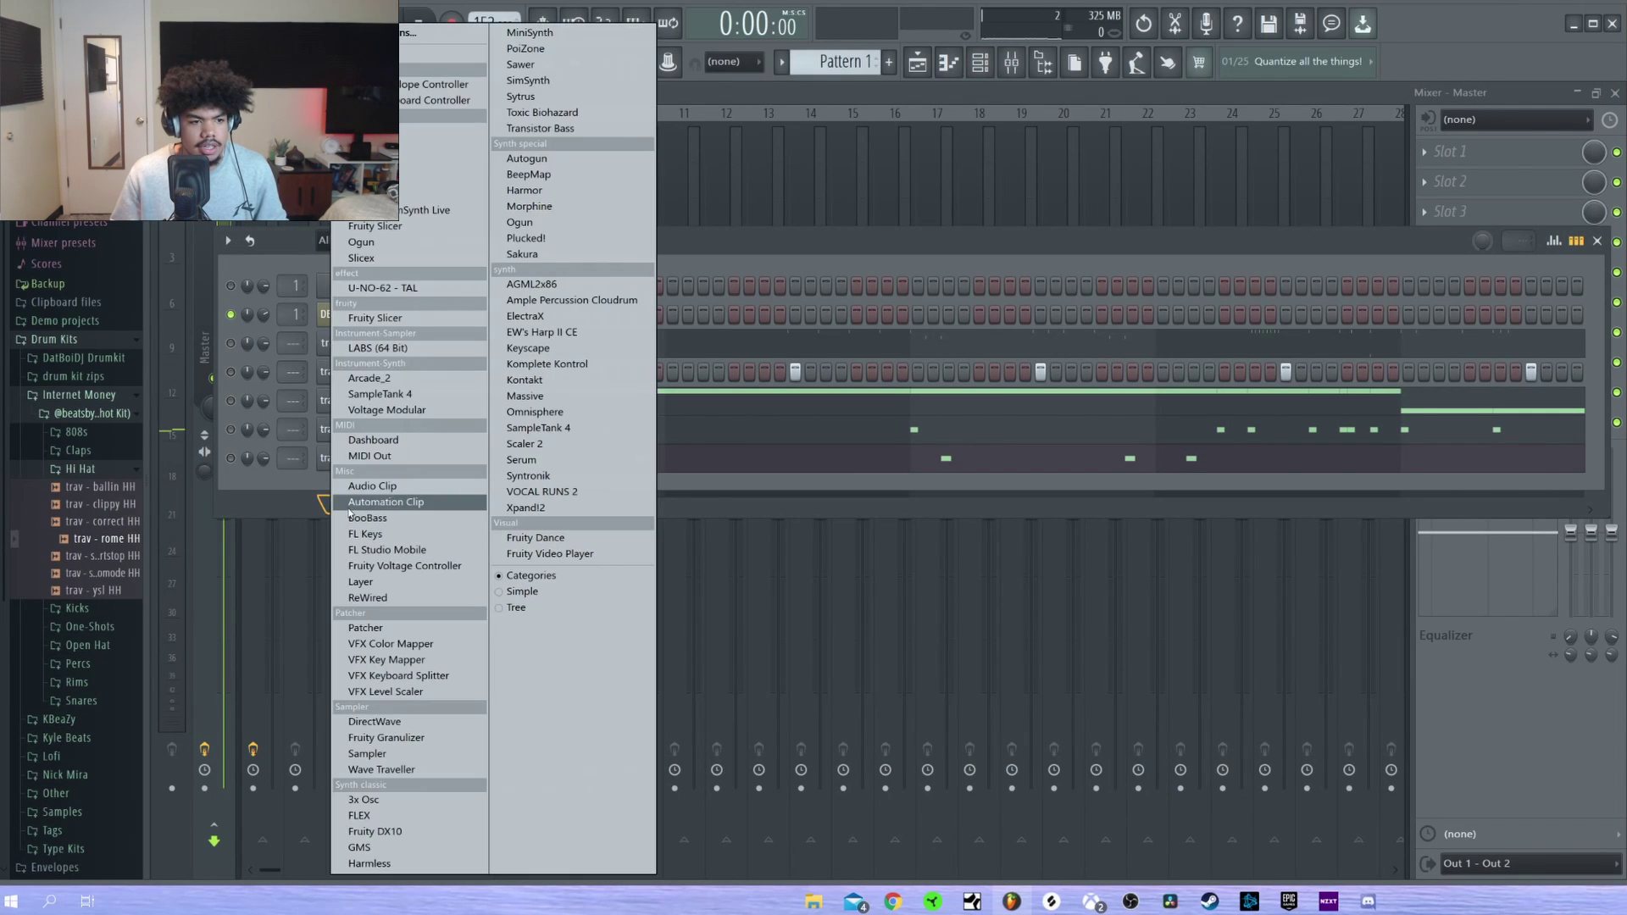
click(561, 462)
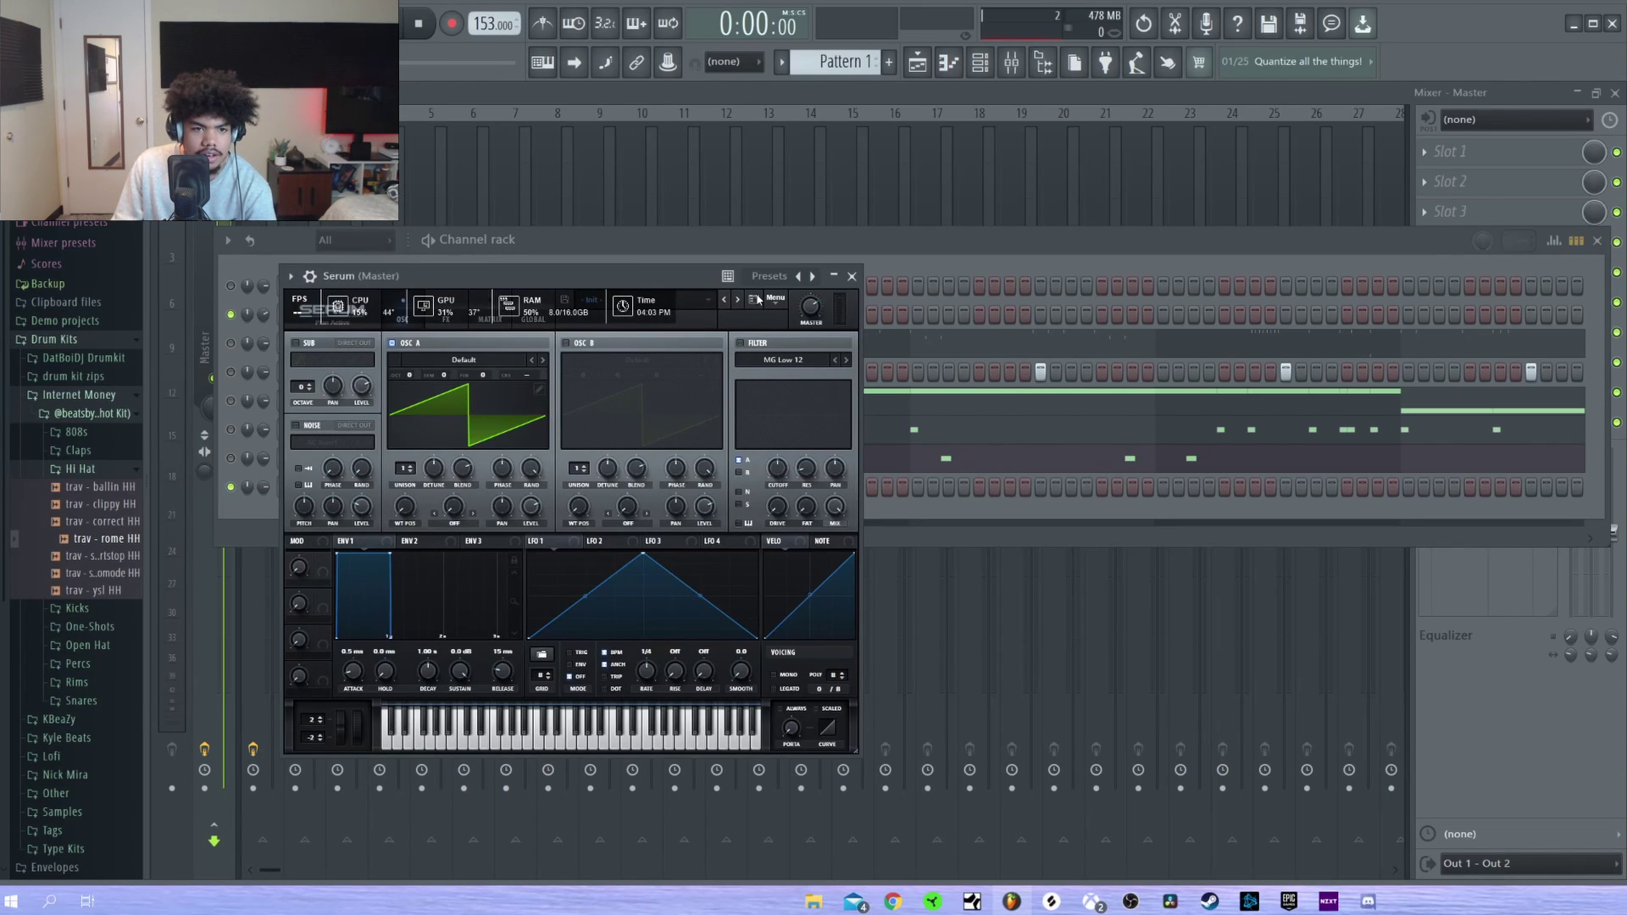
Play the pattern with the Serum melody, check its notes in the piano roll and toggle the Serum channel's solo
click(262, 342)
key(space)
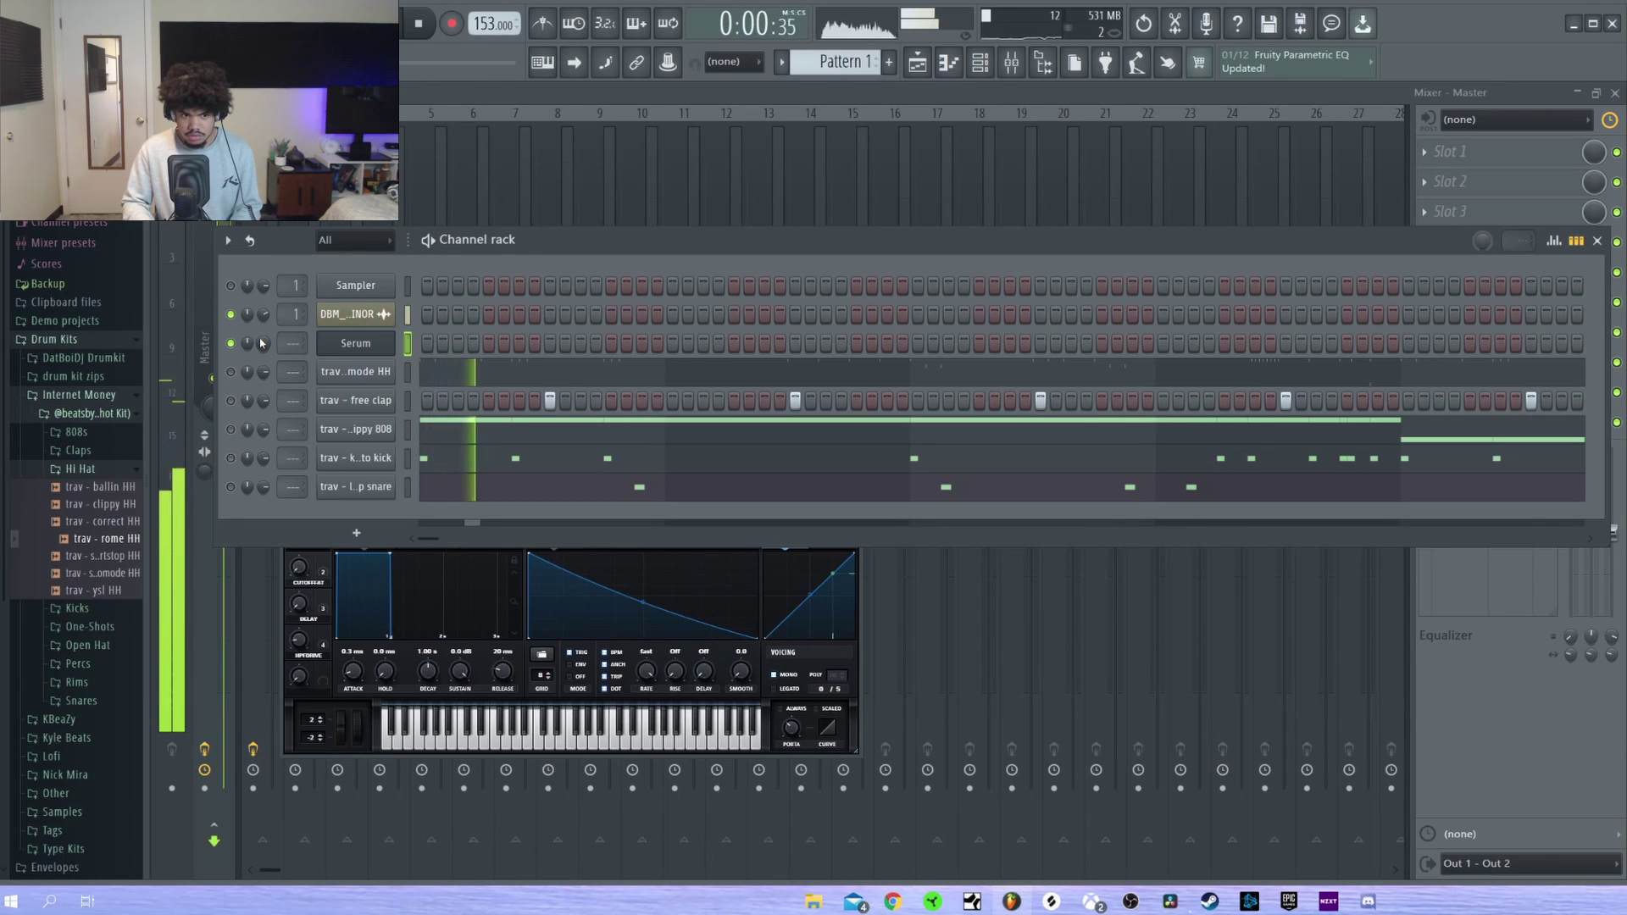
key(F7)
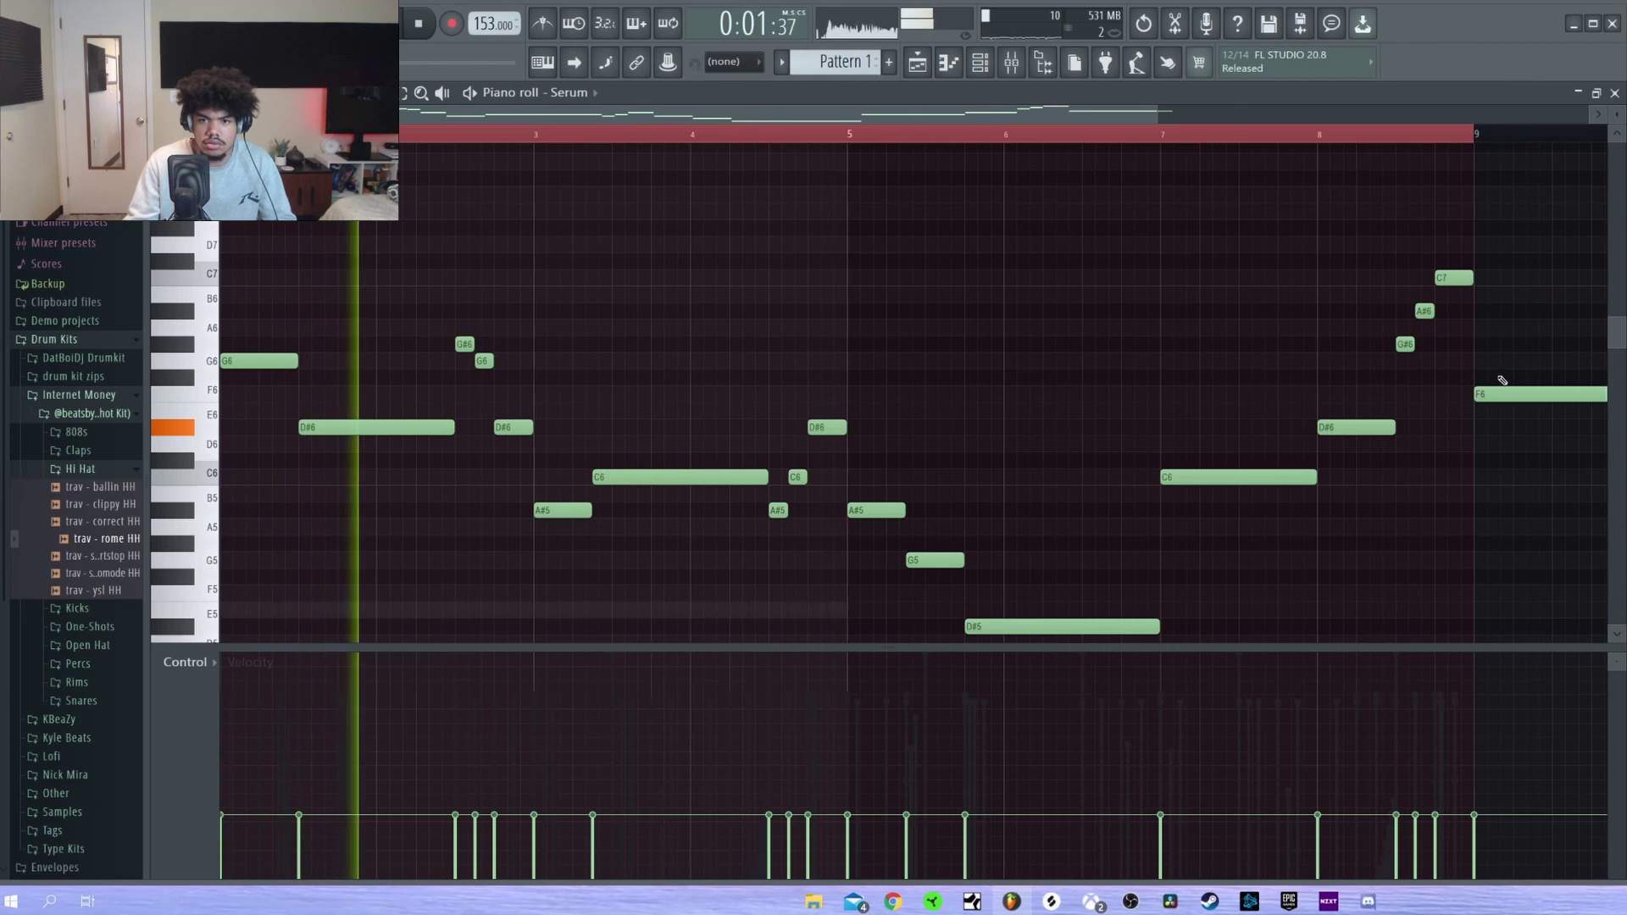
key(F6)
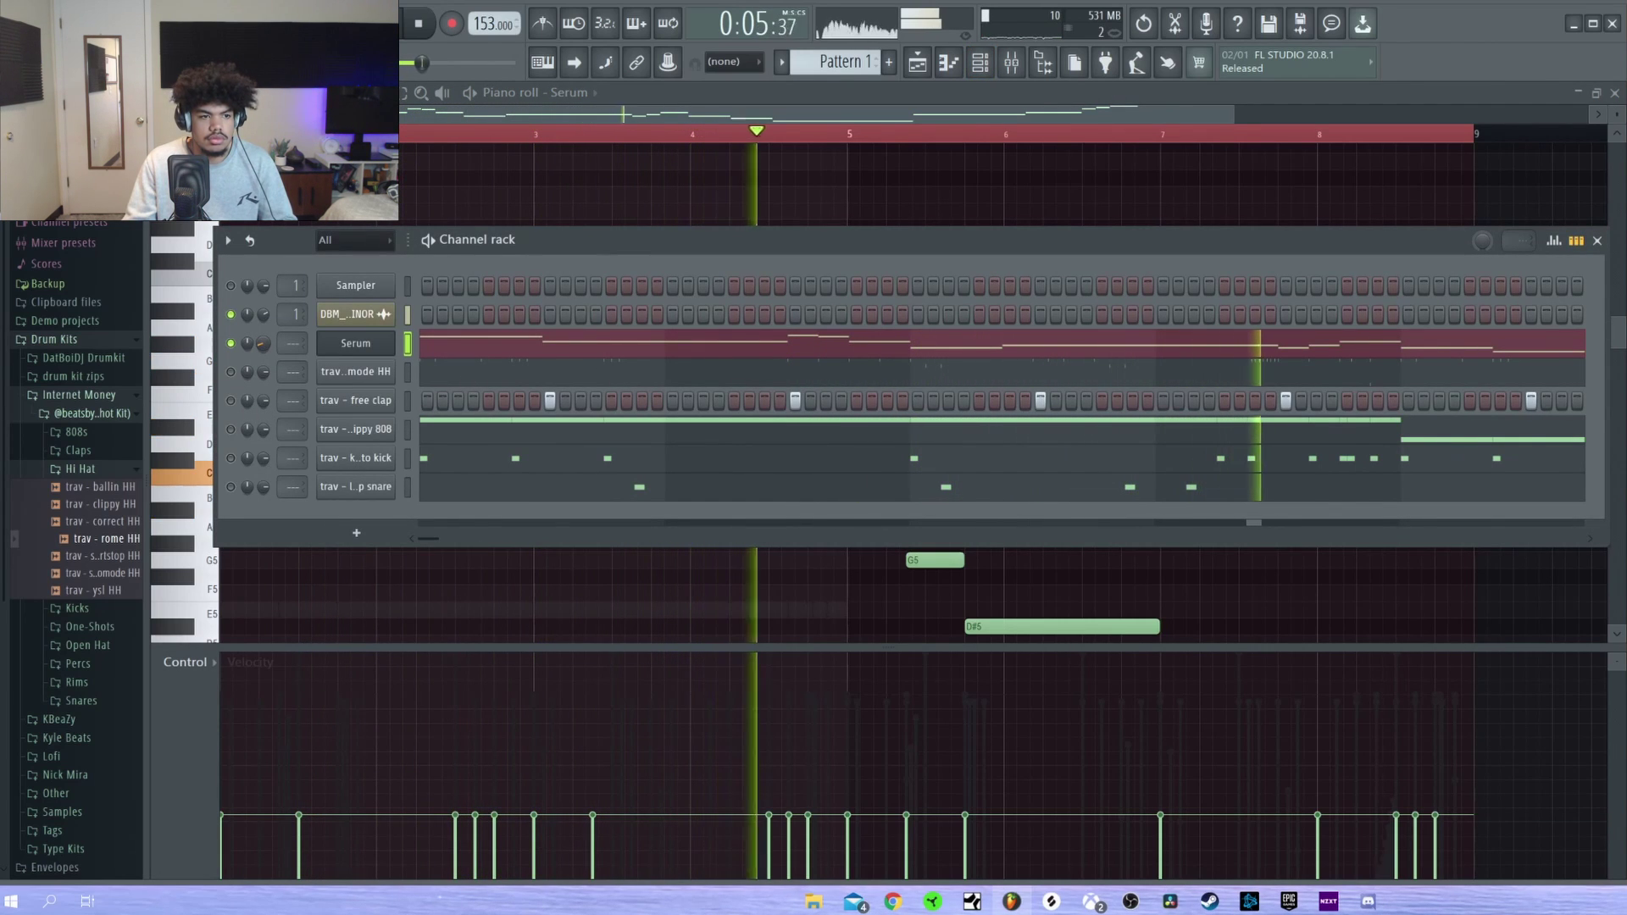
right_click(231, 343)
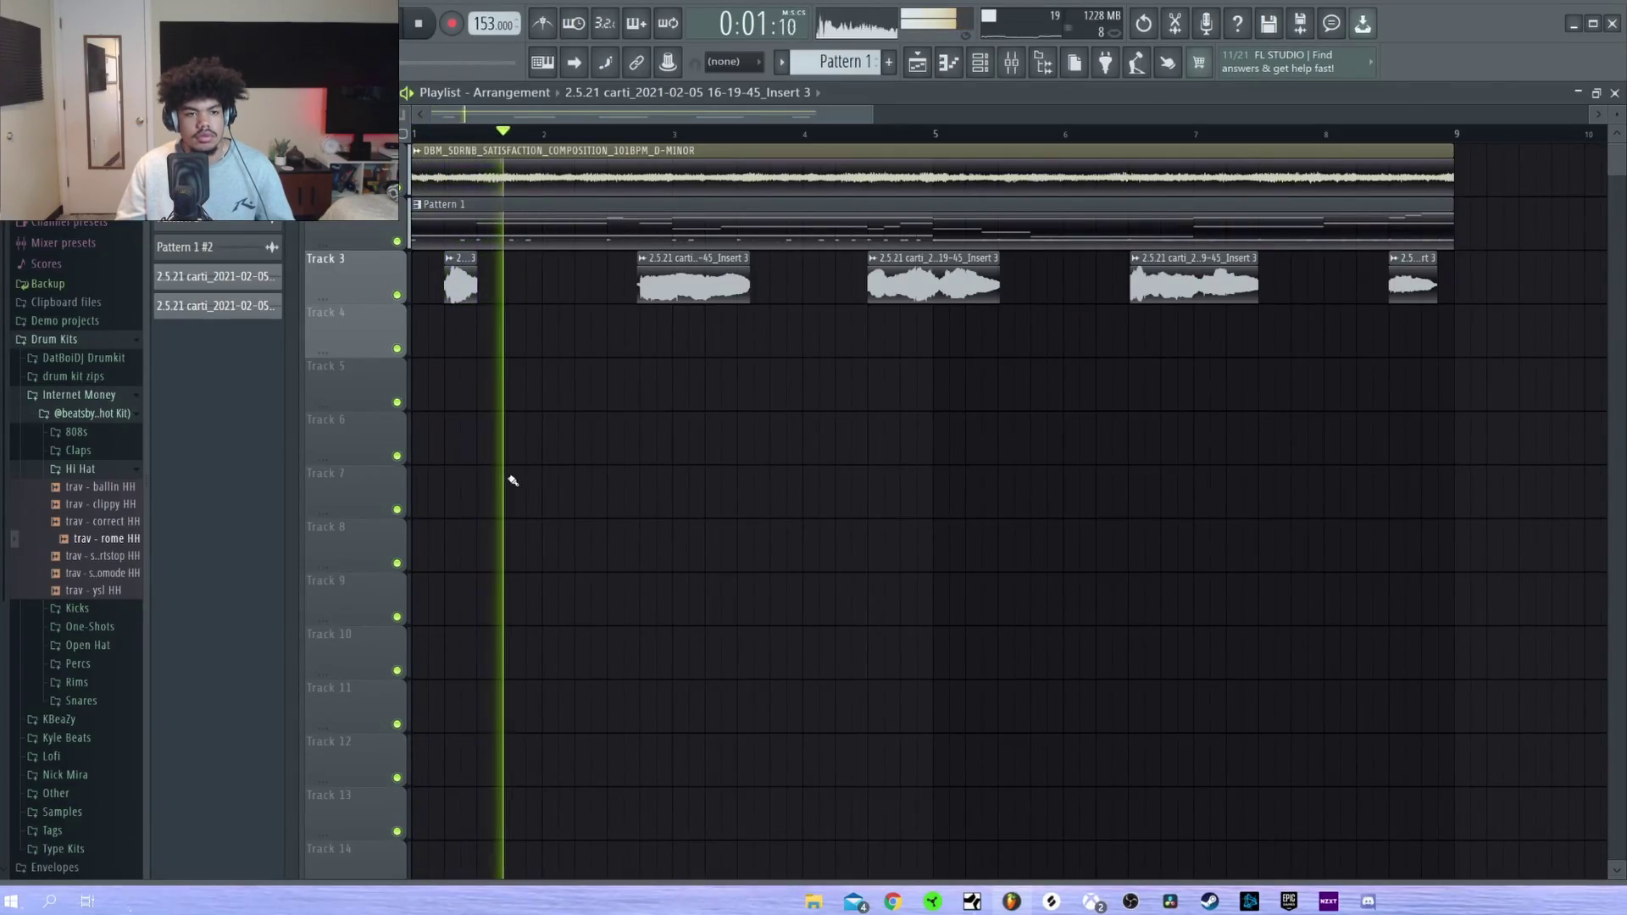
Examine the effects on mixer Insert 3 against the channel rack and playlist while the arrangement plays
key(F9)
key(F9)
key(F6)
key(F6)
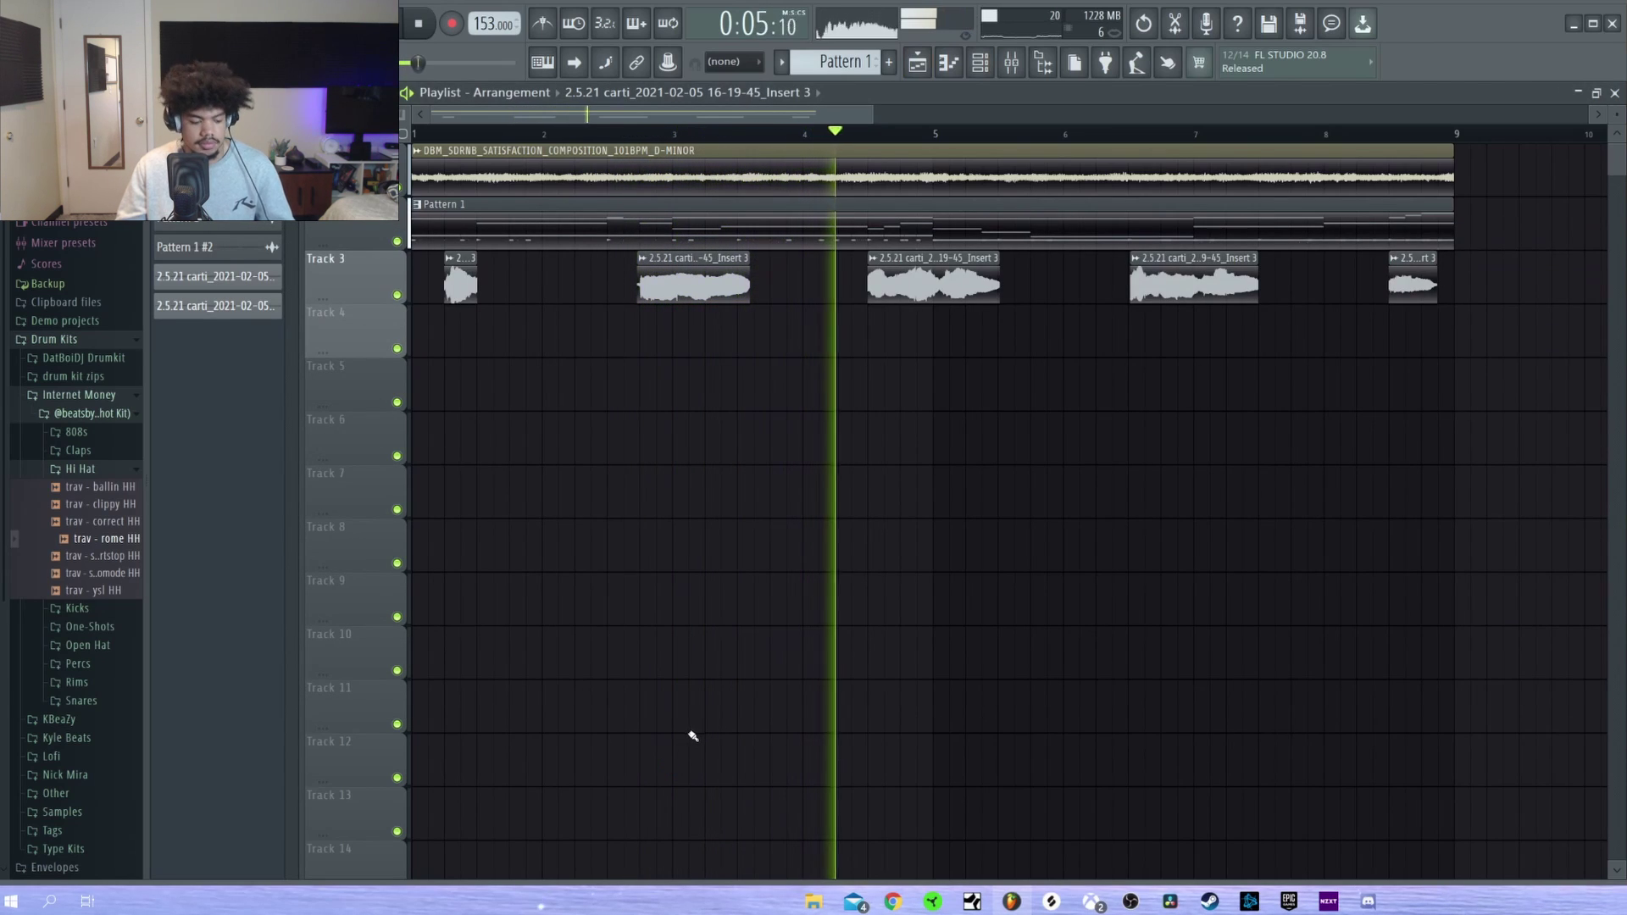
key(F9)
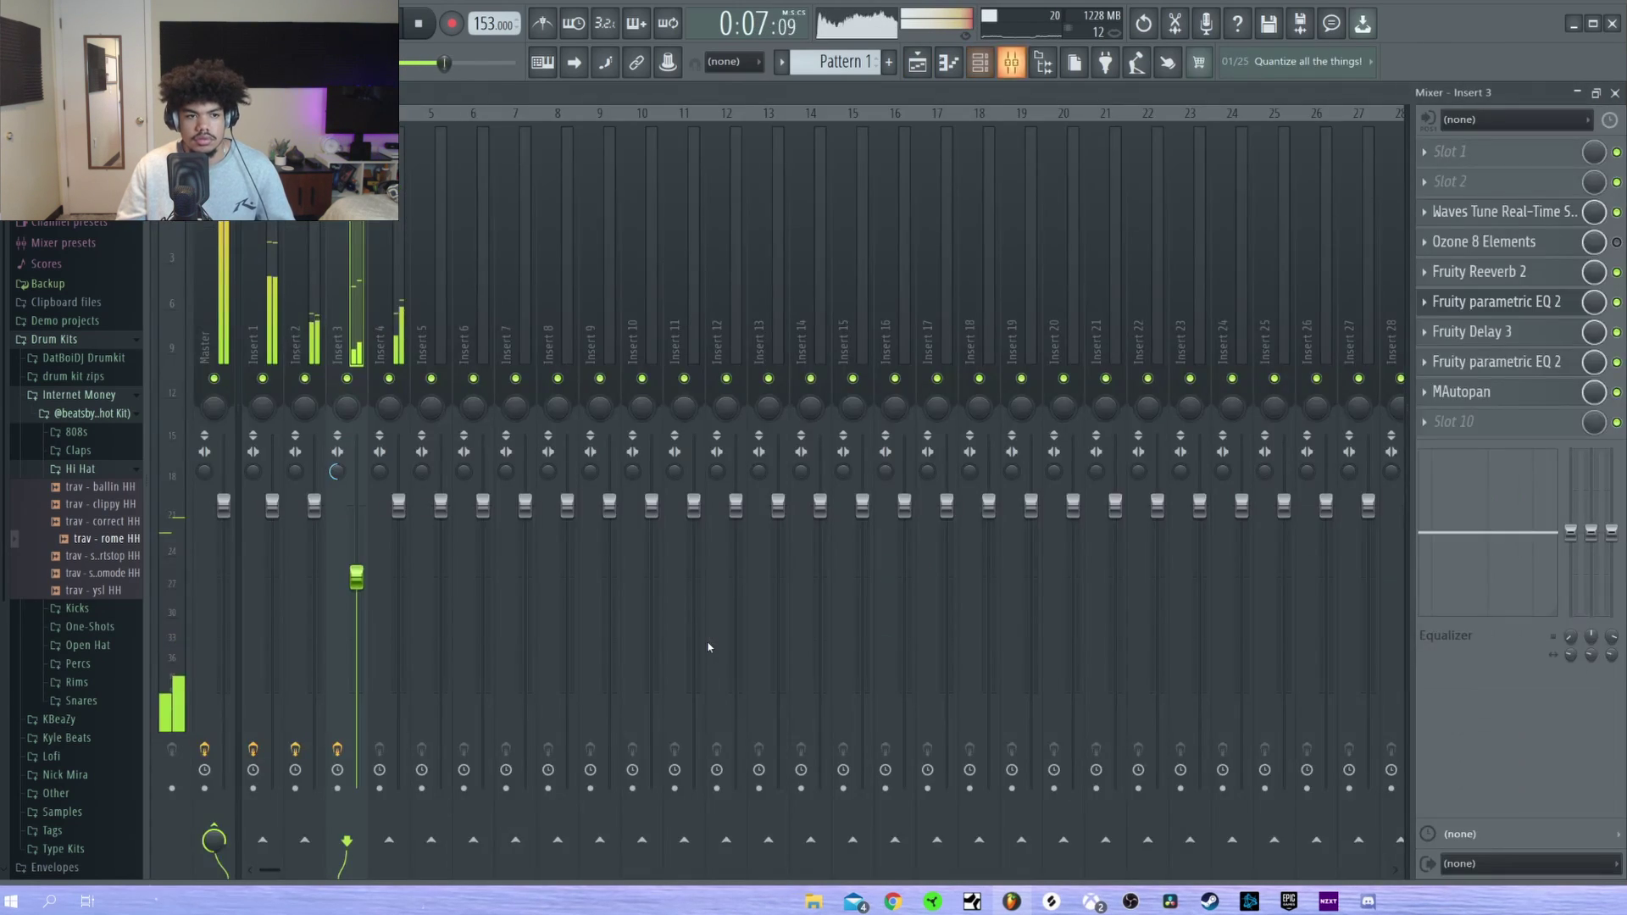
key(F9)
key(F6)
key(F9)
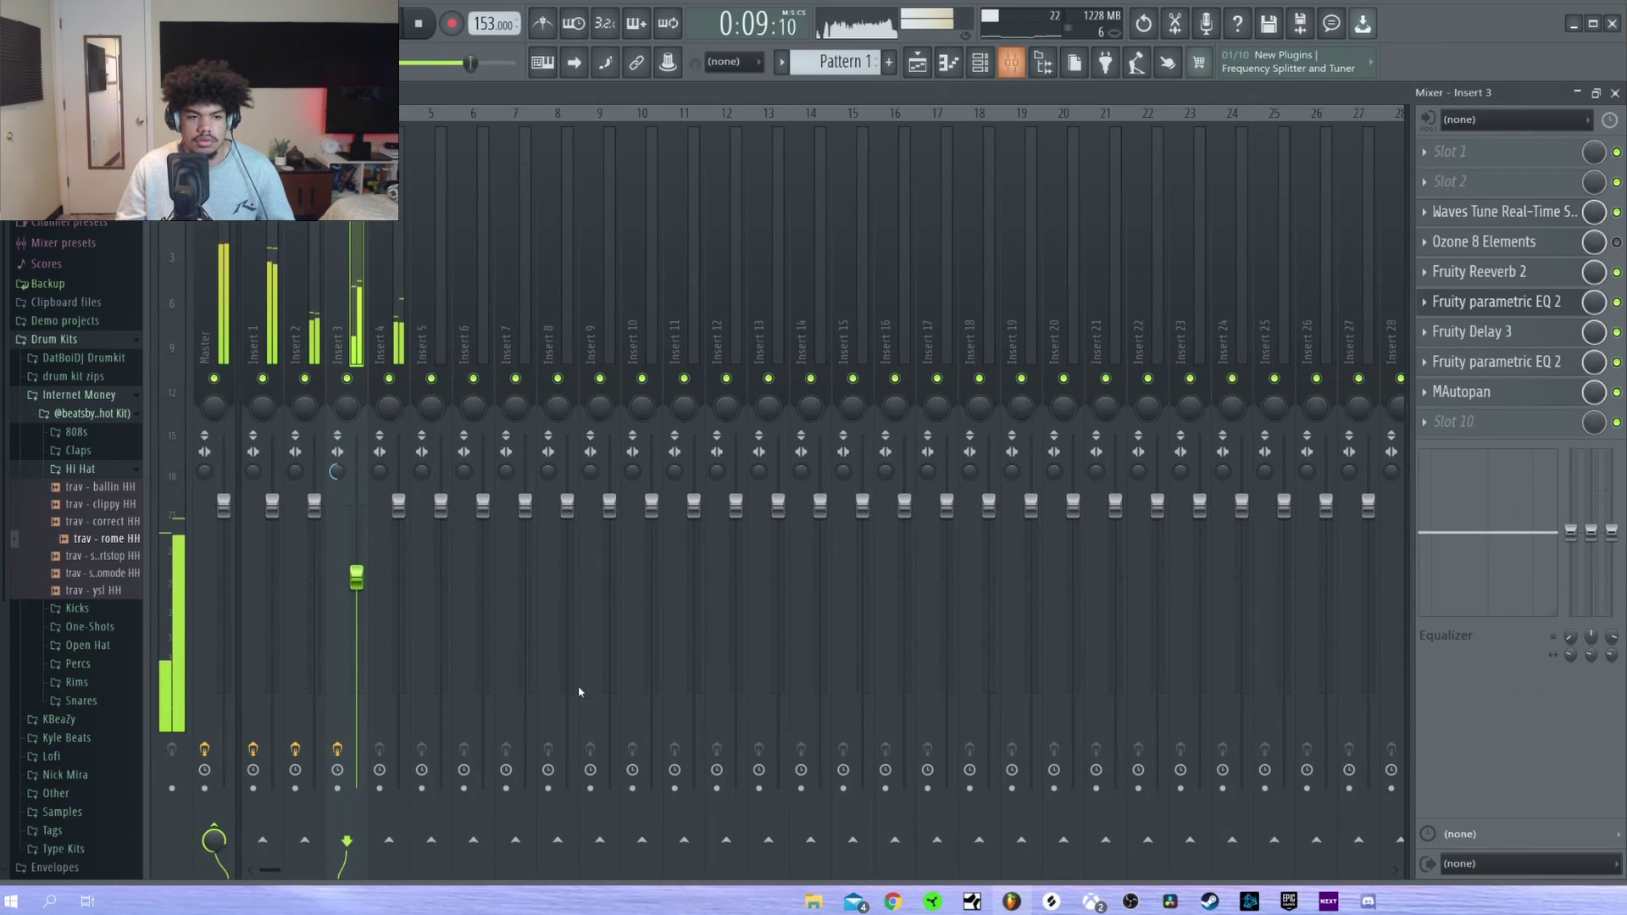
key(F9)
key(F6)
key(F6)
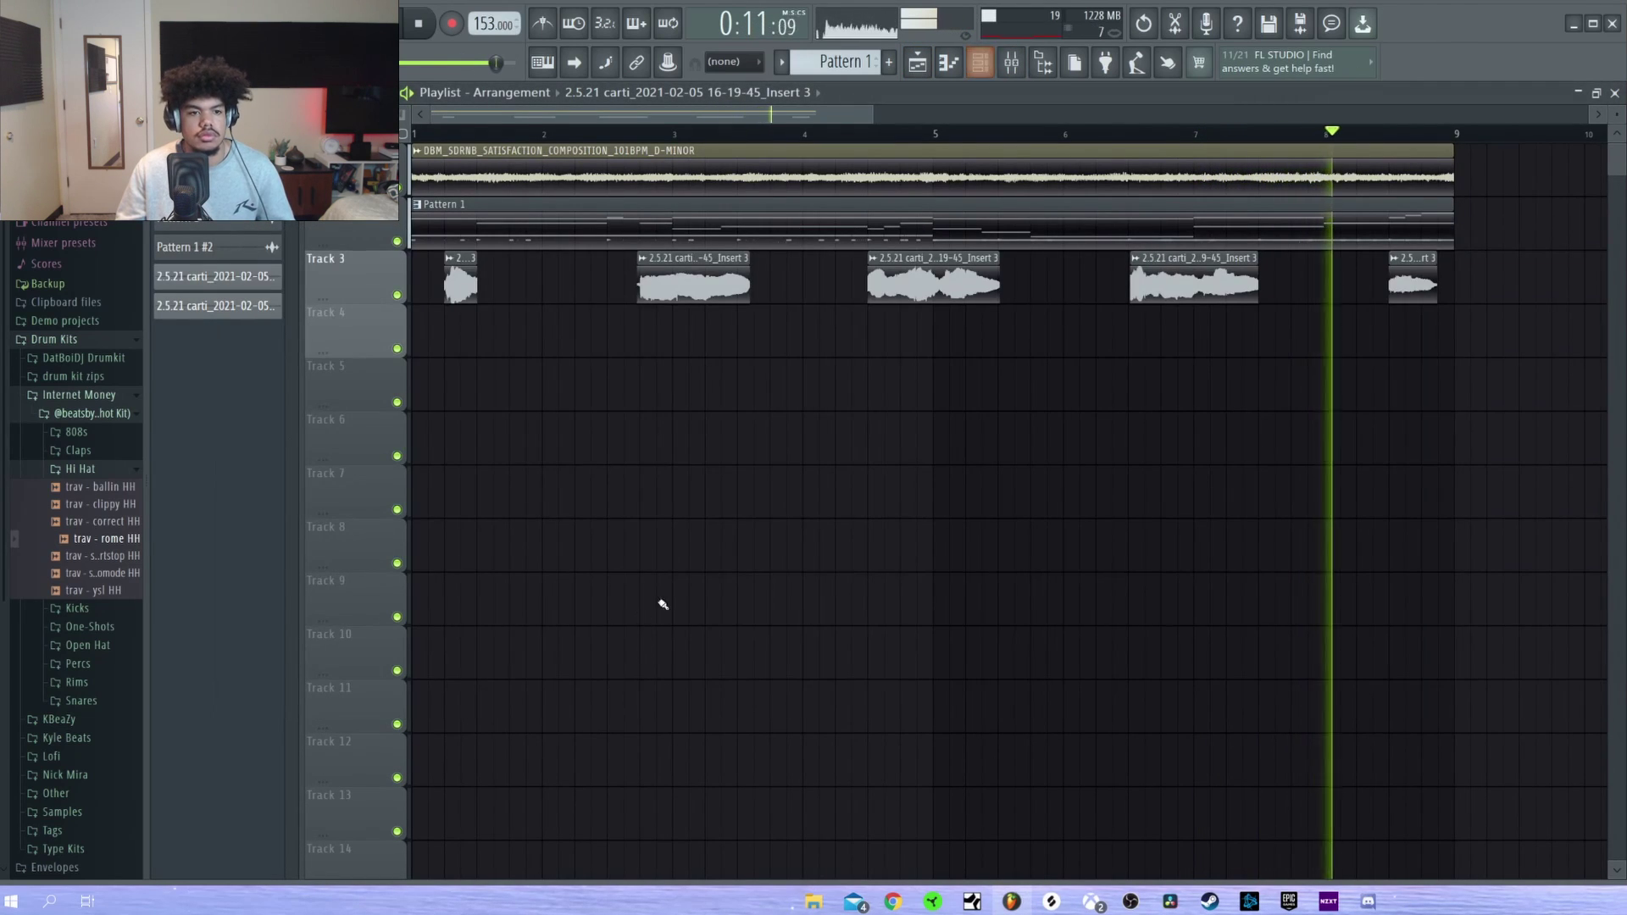
Split Pattern 1 by channel and replace its clip on track 2 with the Serum pattern
right_click(761, 227)
key(space)
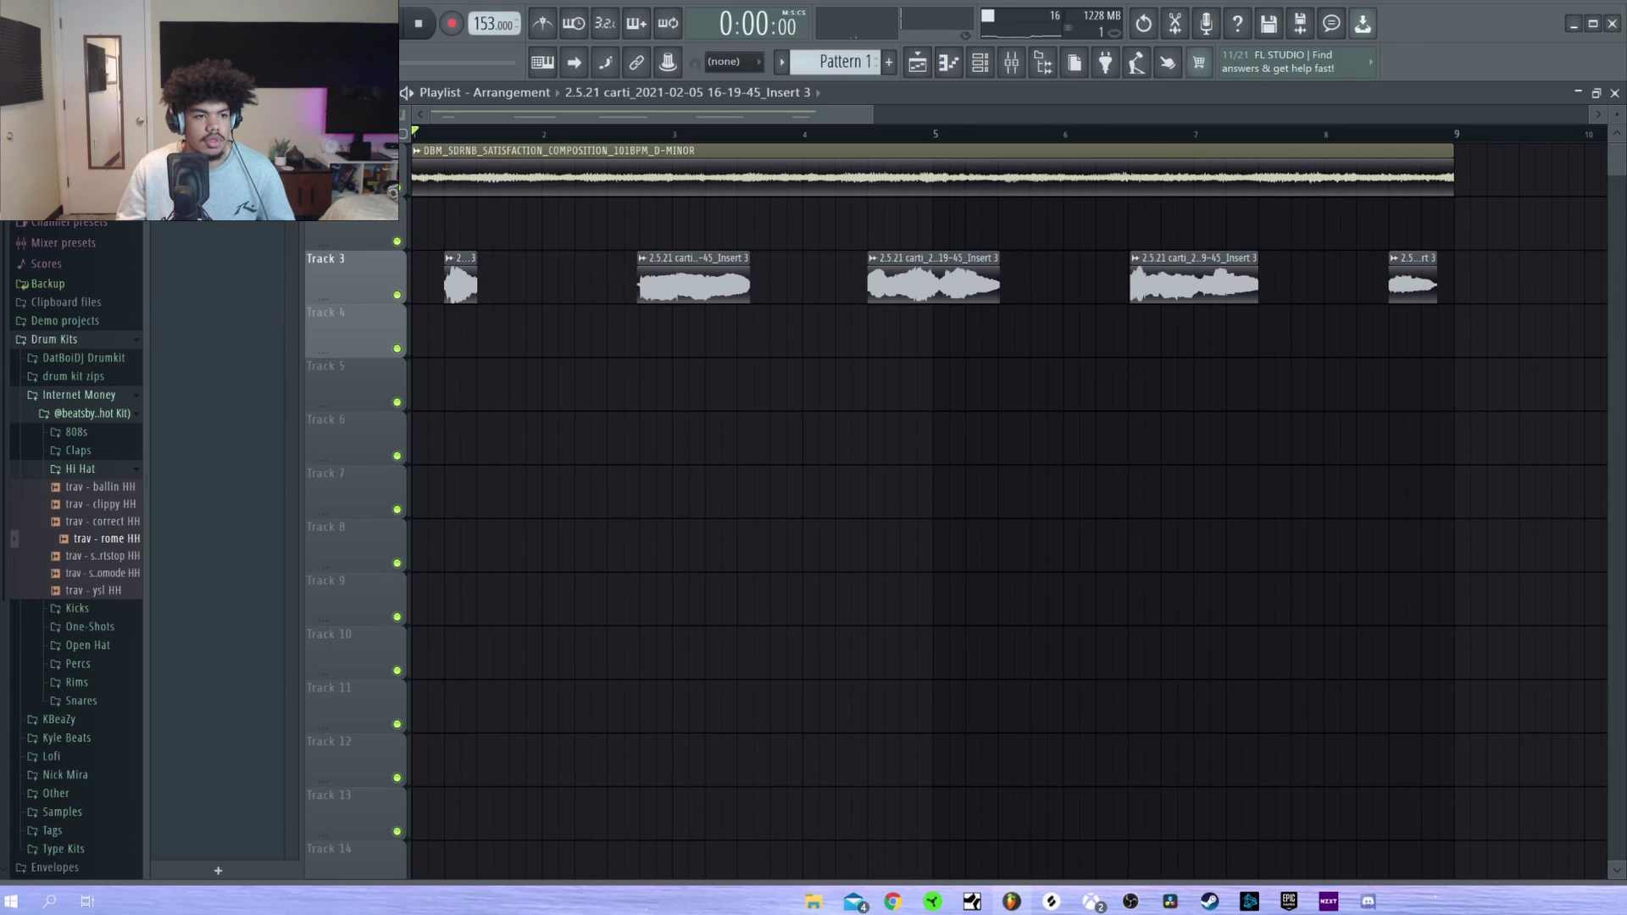
right_click(210, 160)
click(353, 433)
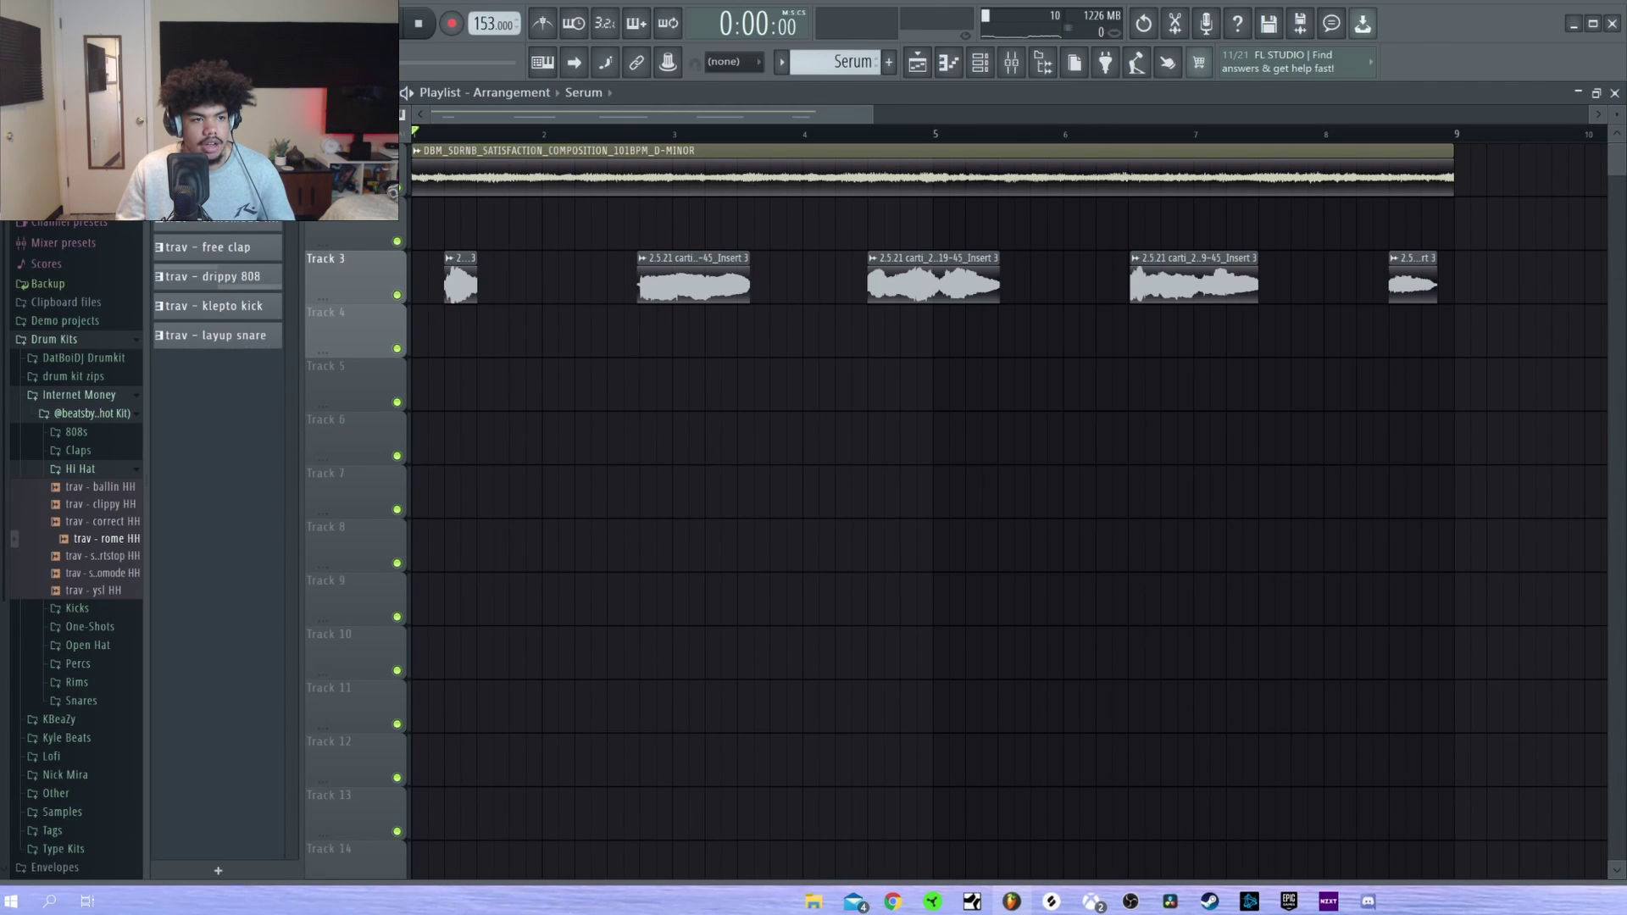
click(517, 222)
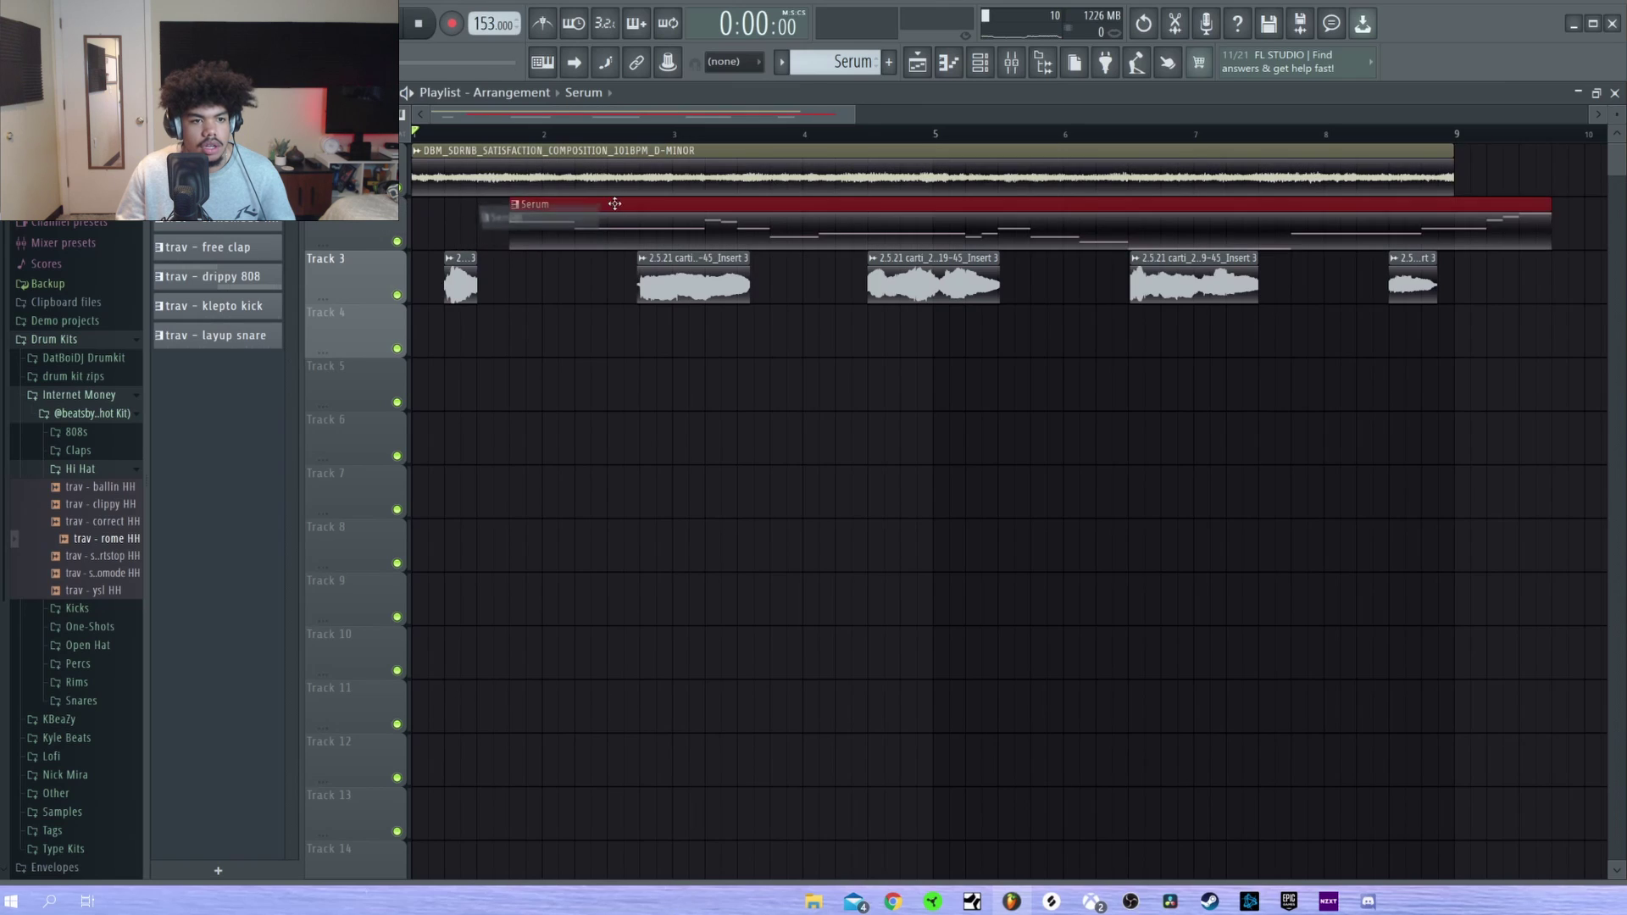
drag(612, 203, 505, 352)
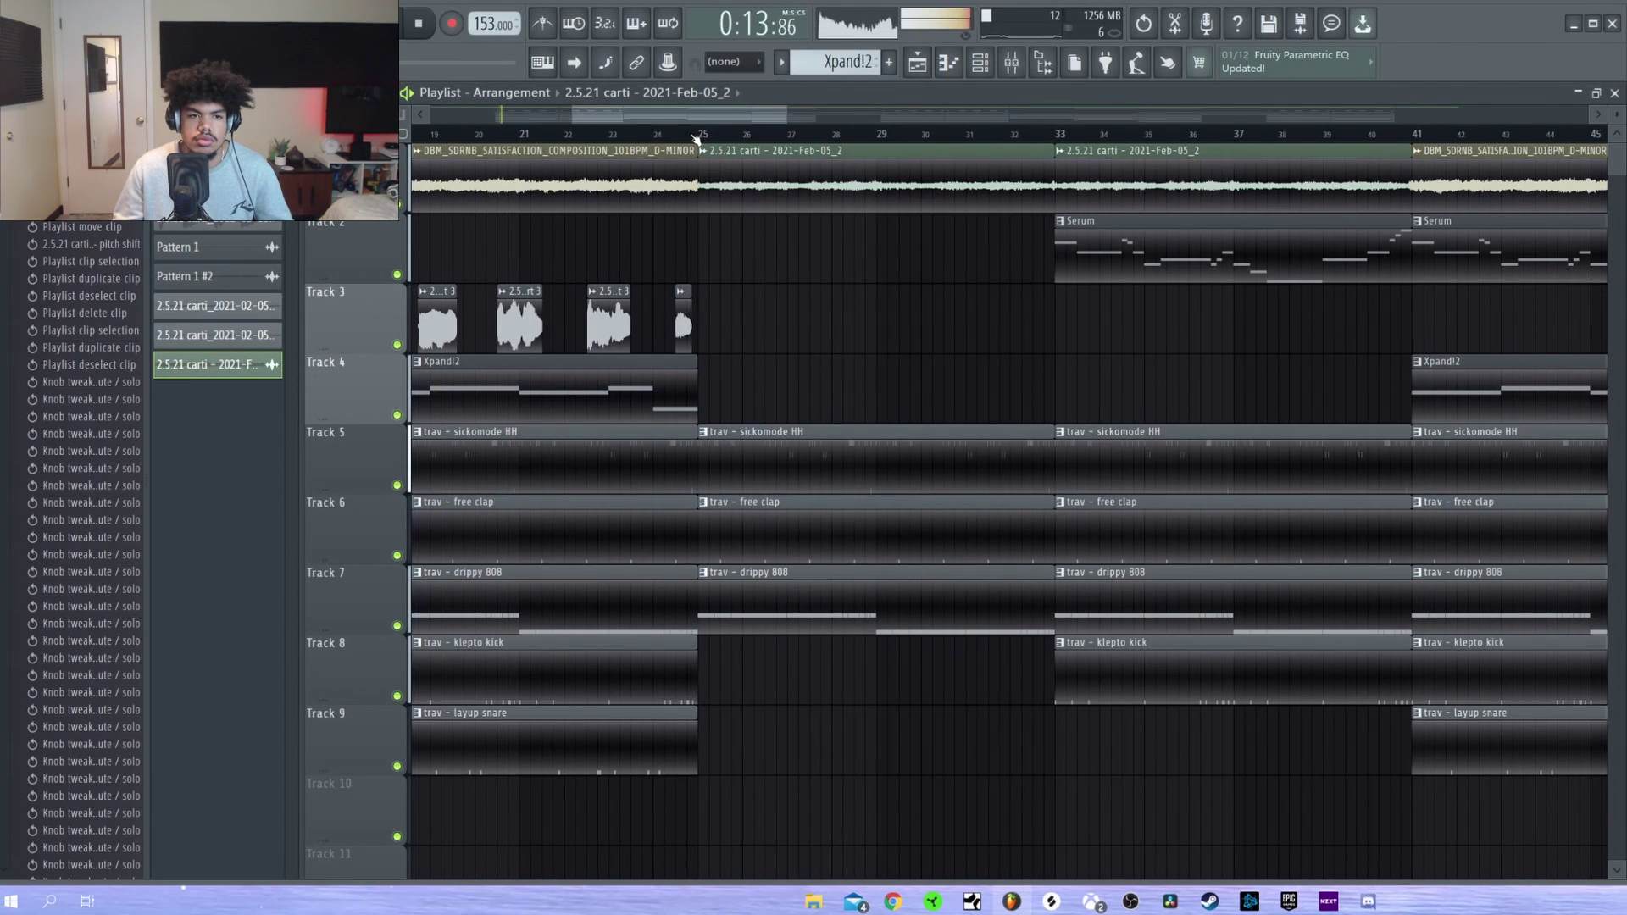
Play the arrangement from bar 25 and again from bar 33 to review its sections
click(695, 138)
scroll(712, 132, down, 4)
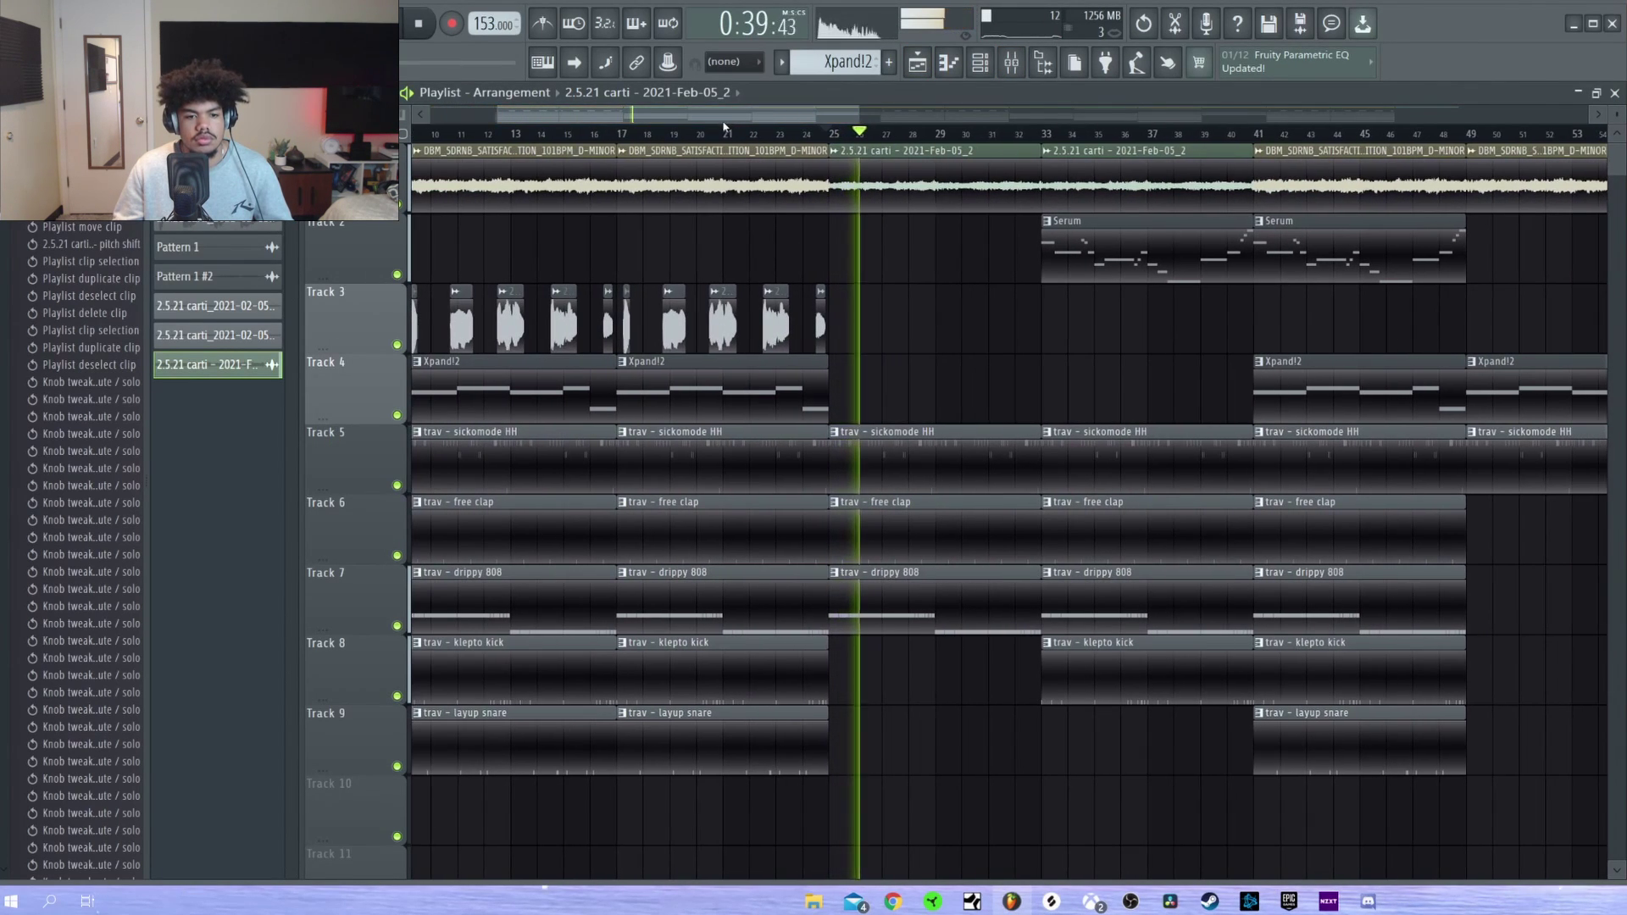
click(1041, 135)
drag(839, 114, 1309, 114)
Load MAutopan into slot 5 of mixer Insert 2 and close its window and the mixer
key(F6)
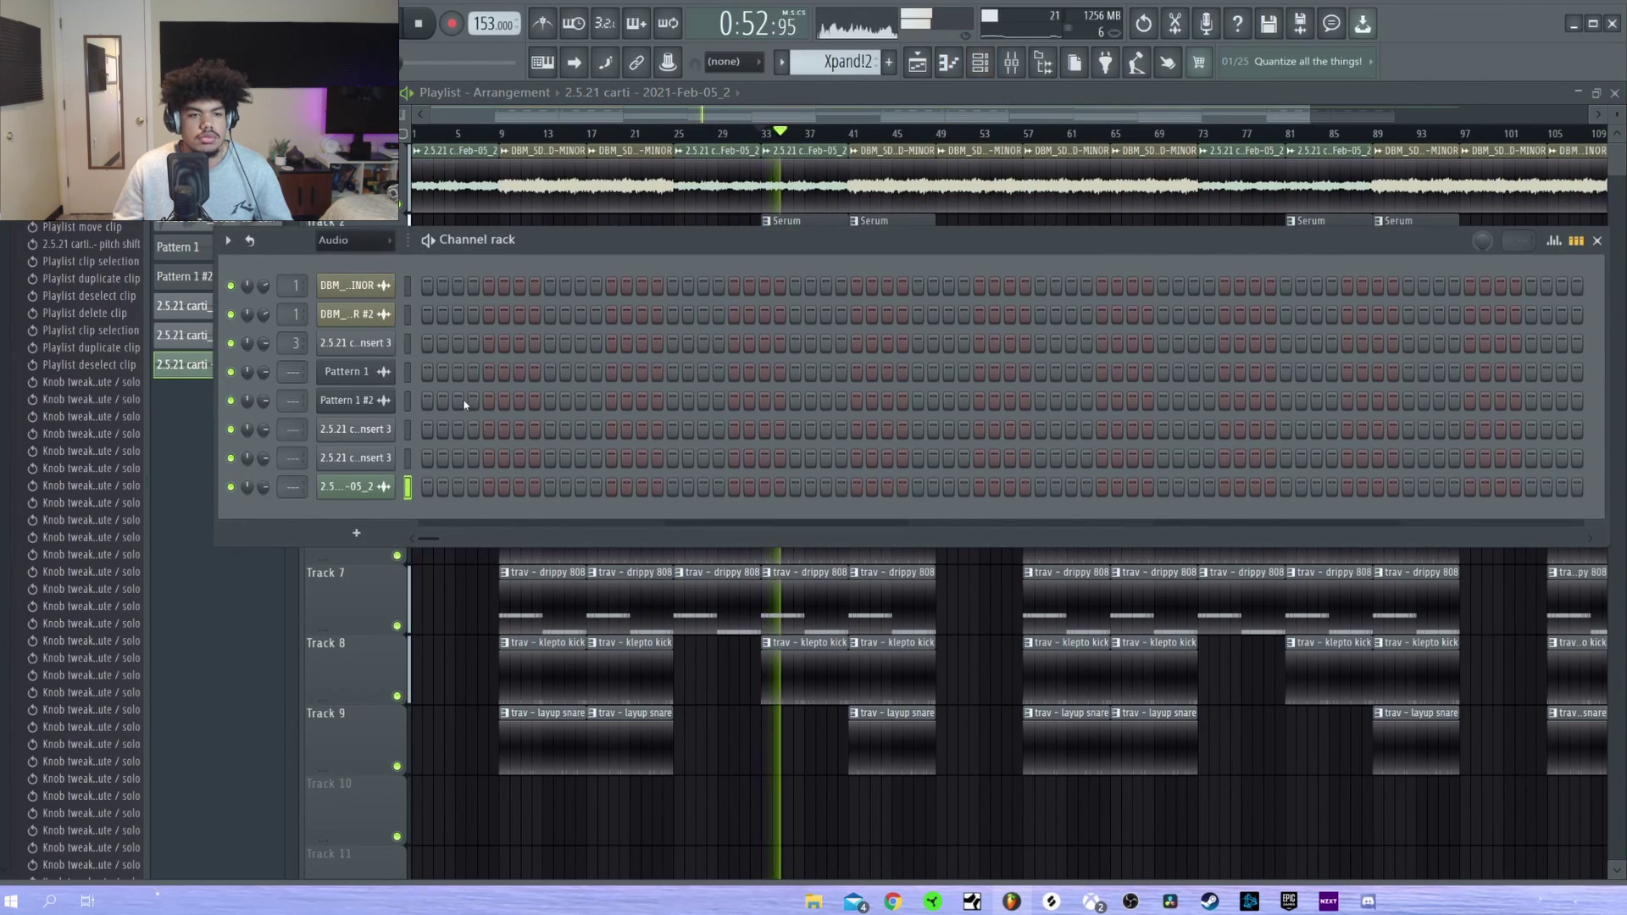
key(F9)
click(305, 339)
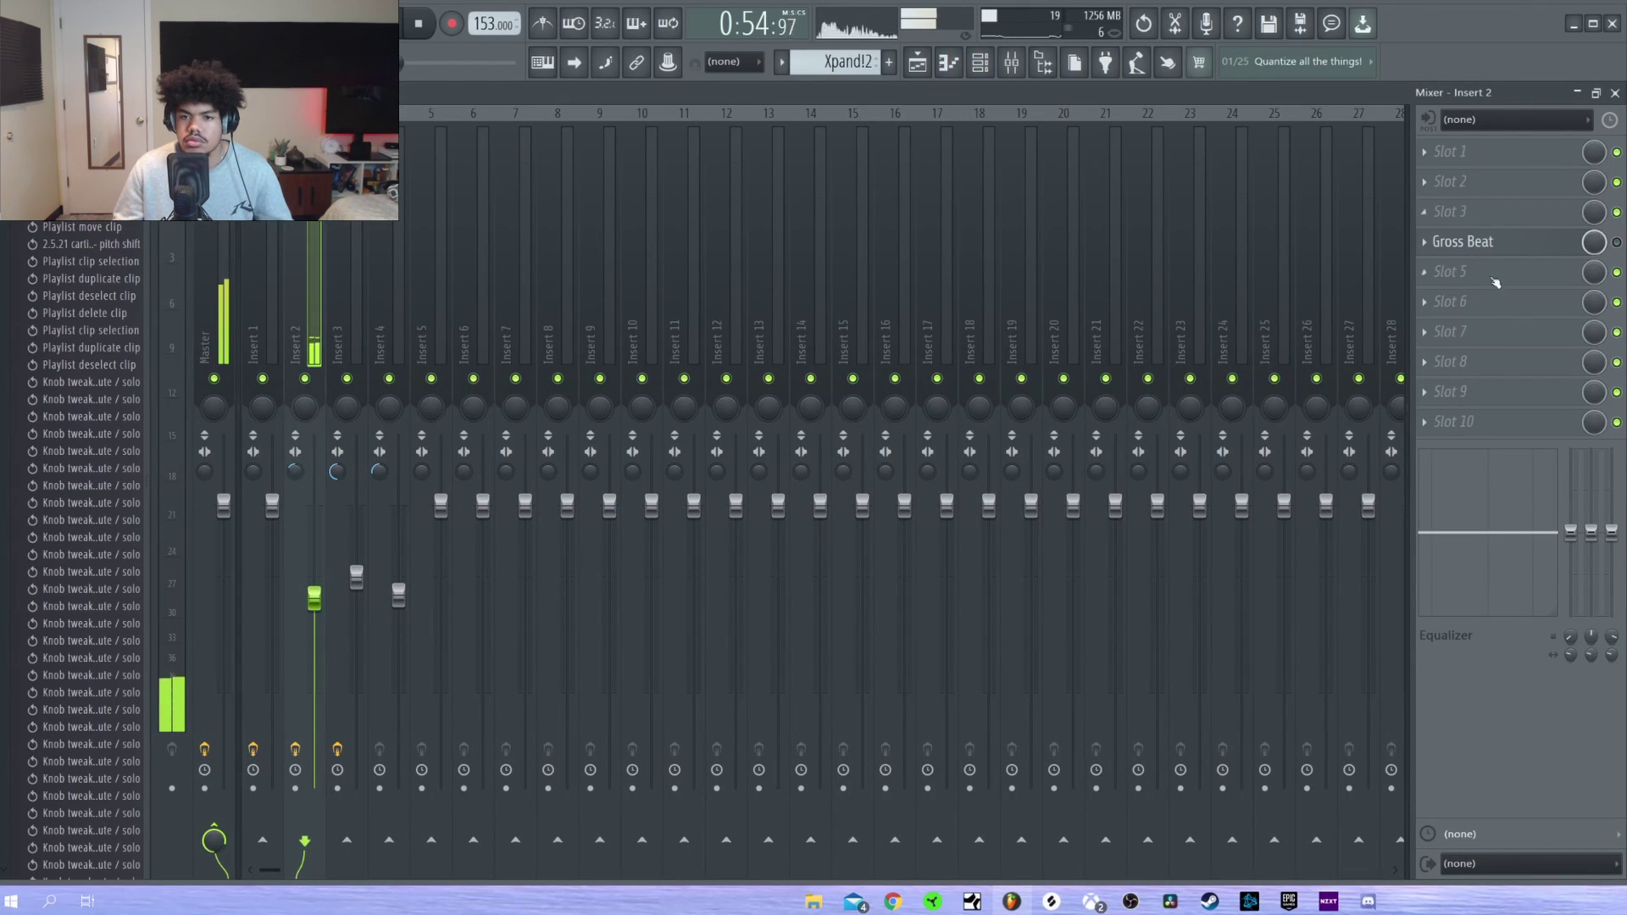
click(1491, 276)
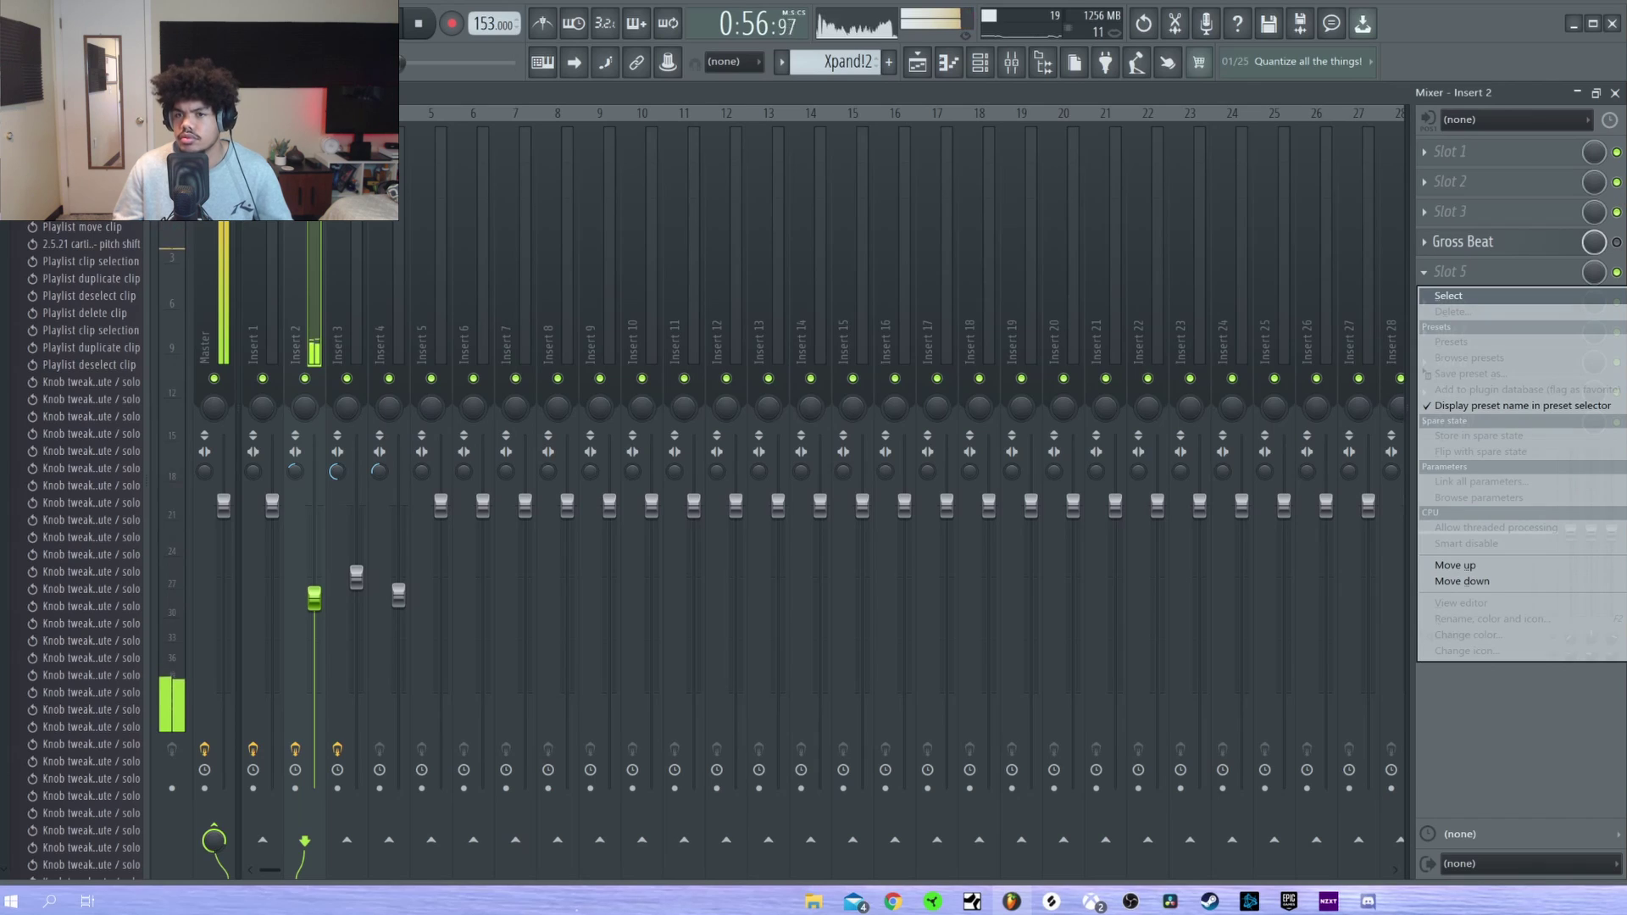
click(1010, 333)
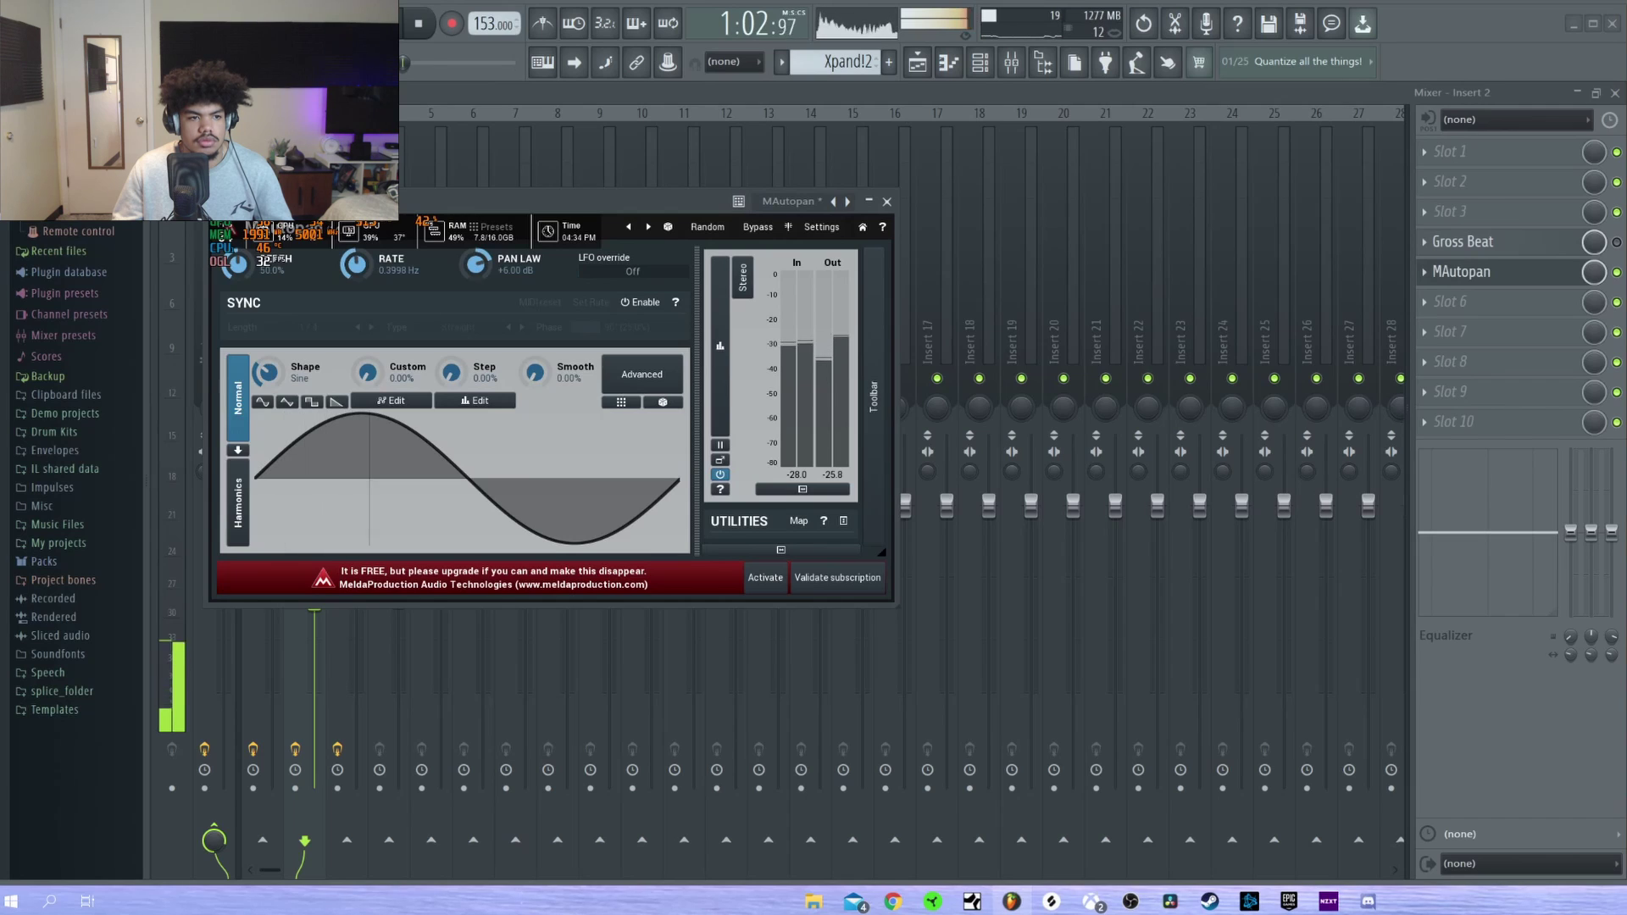
click(888, 202)
click(1615, 94)
Delete the melodic sample clip between bars 49 and 57 on track 1
right_click(1262, 756)
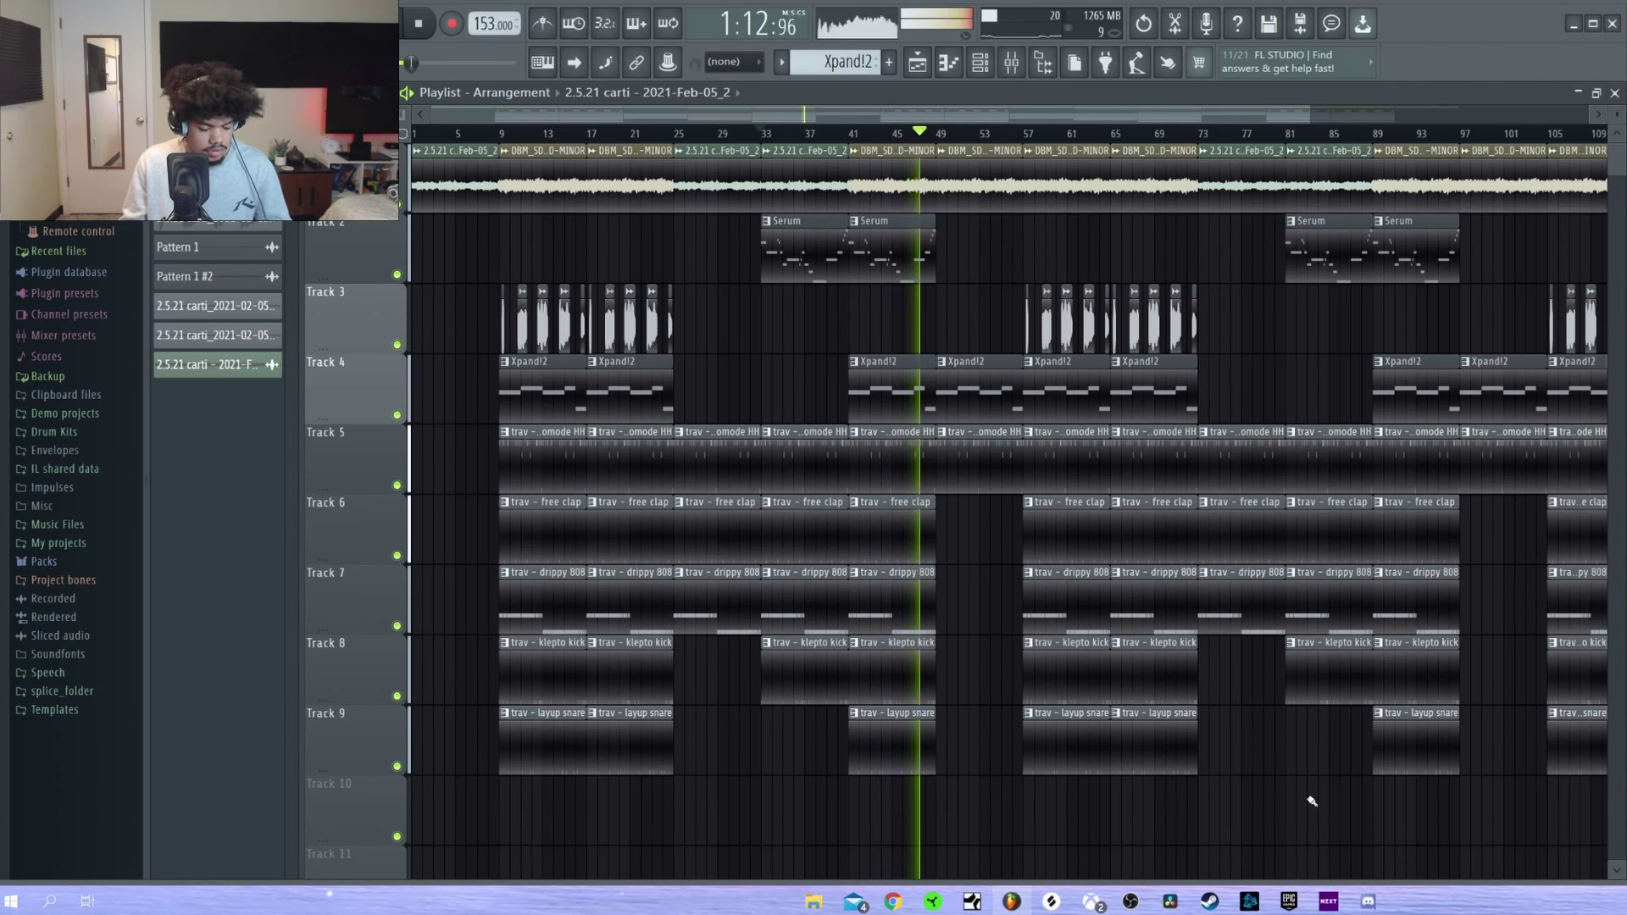
right_click(975, 182)
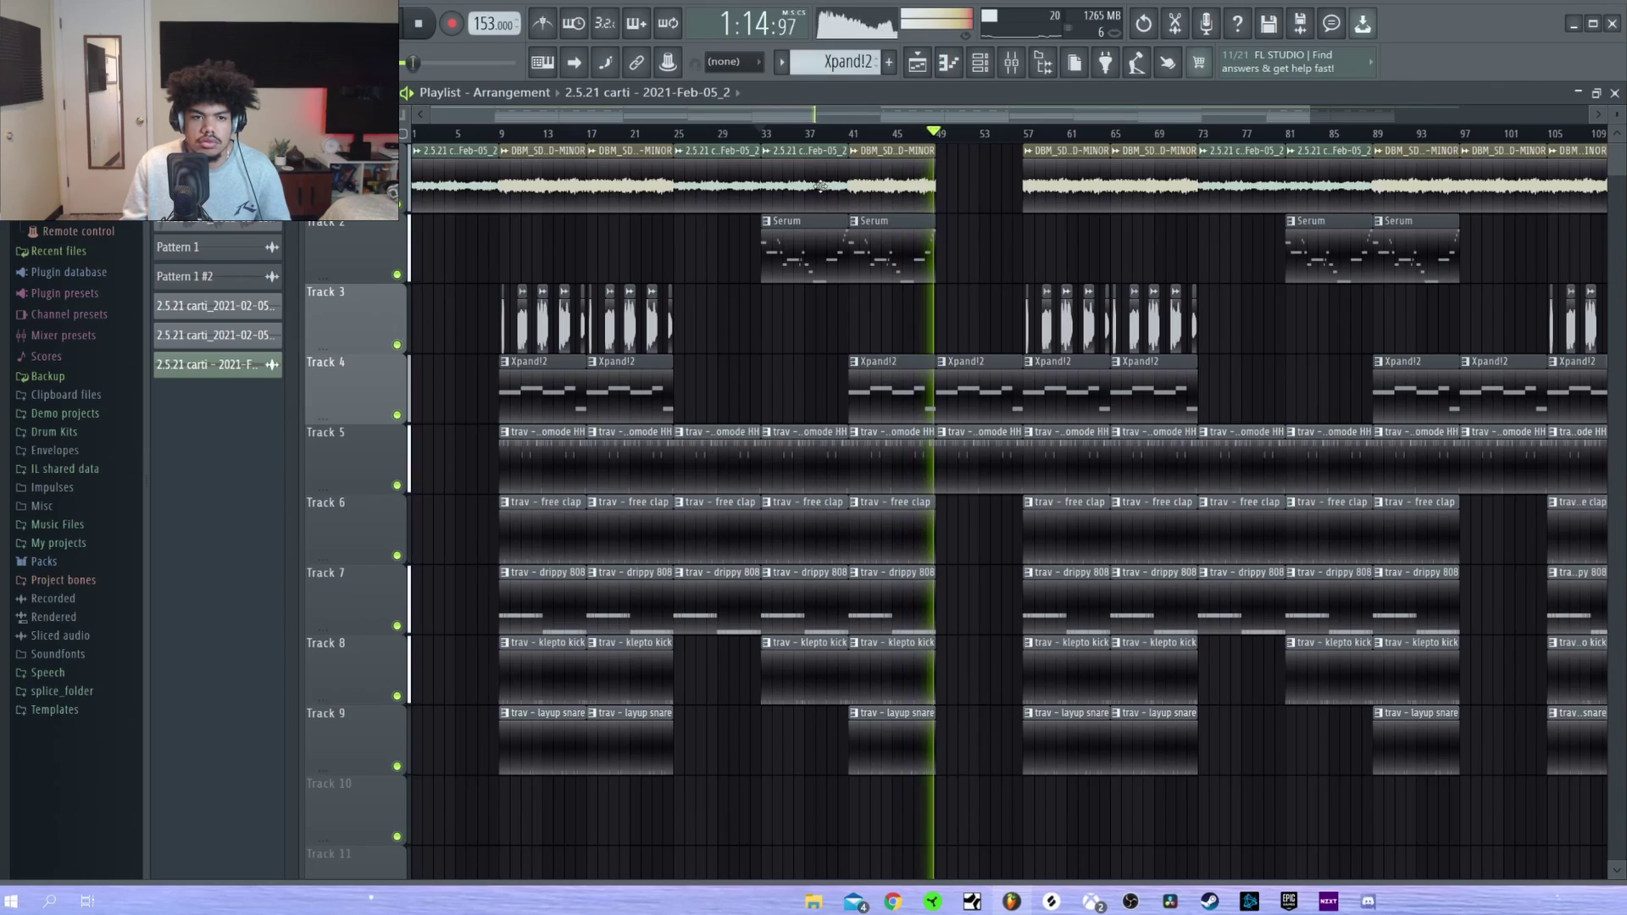